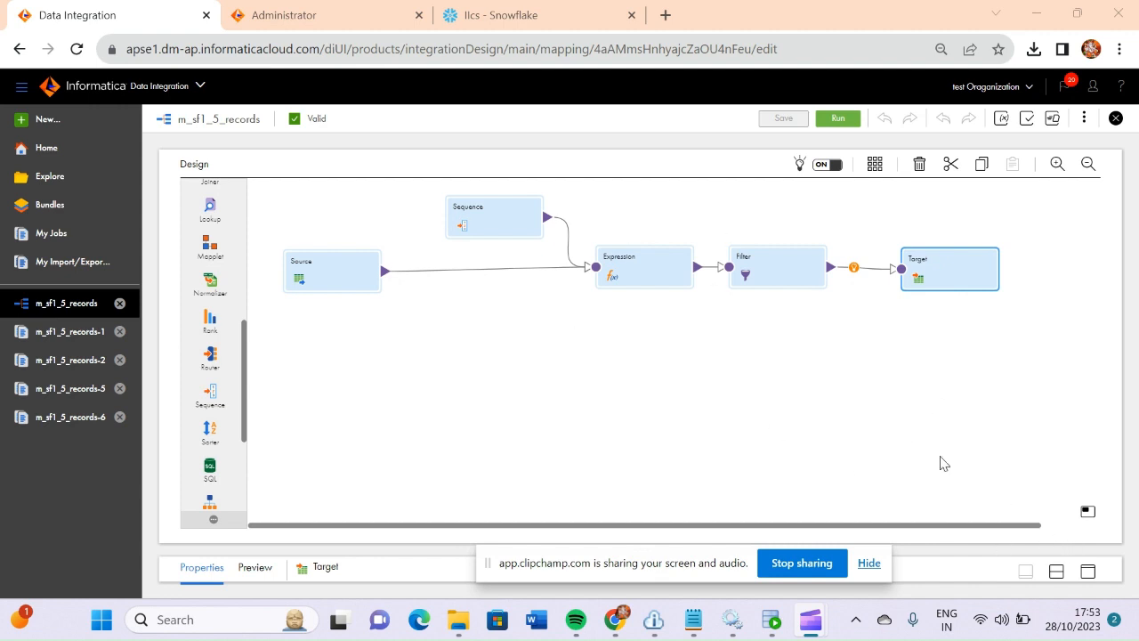
Review the Source transformation's connection, source type and object settings in the m_sf1_5_records mapping.
{"action": "left_click", "coordinate": [1092, 590]}
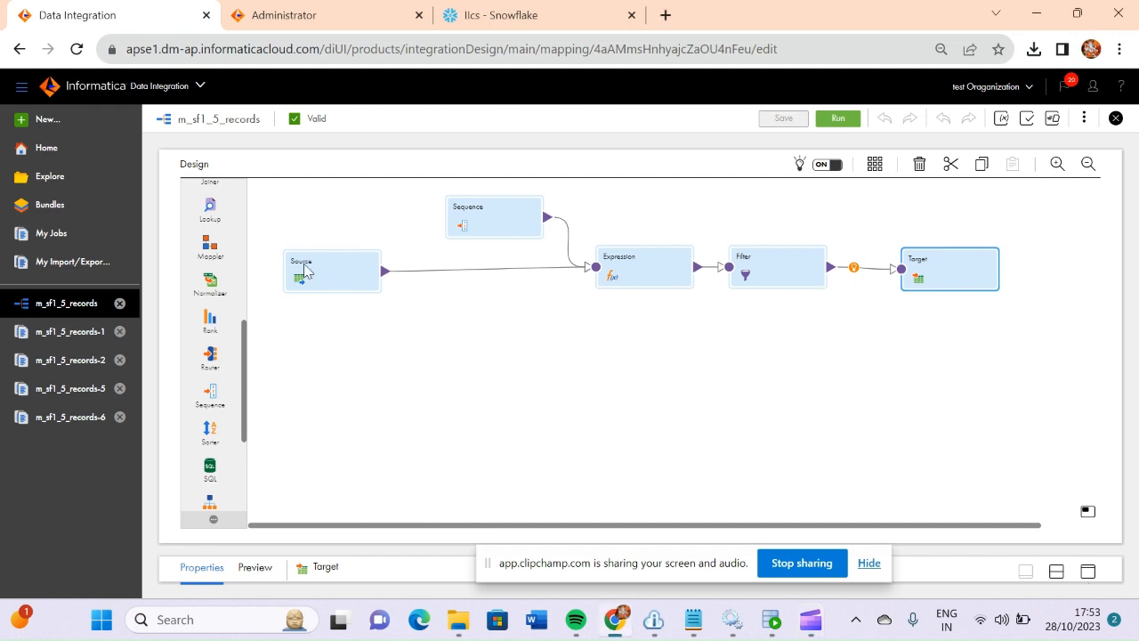
{"action": "left_click", "coordinate": [307, 272]}
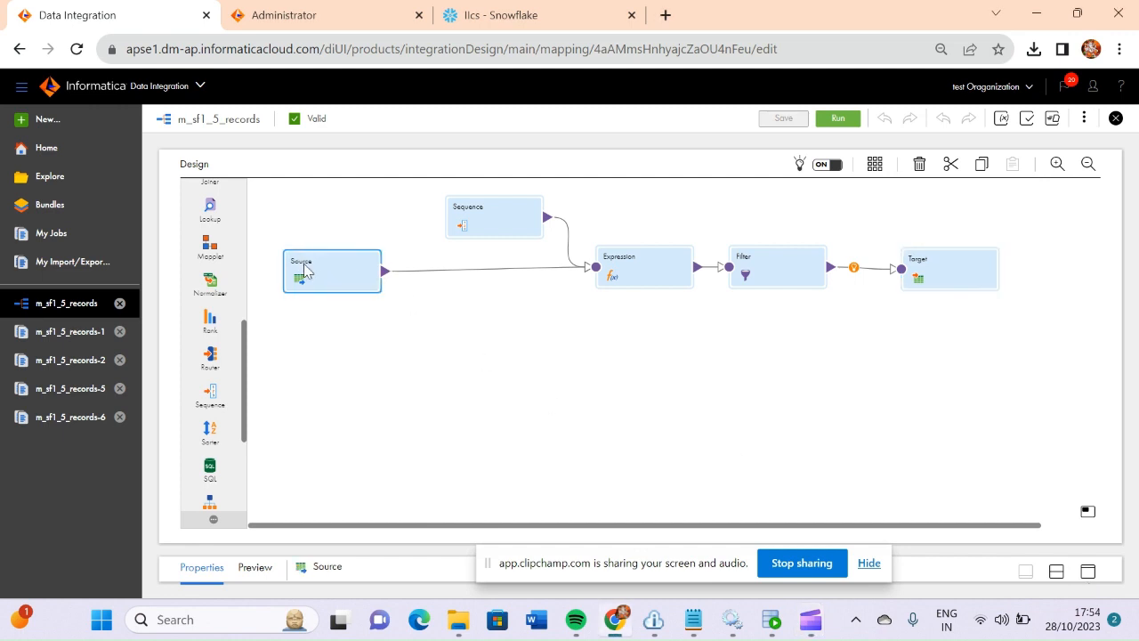
{"action": "left_click", "coordinate": [1089, 573]}
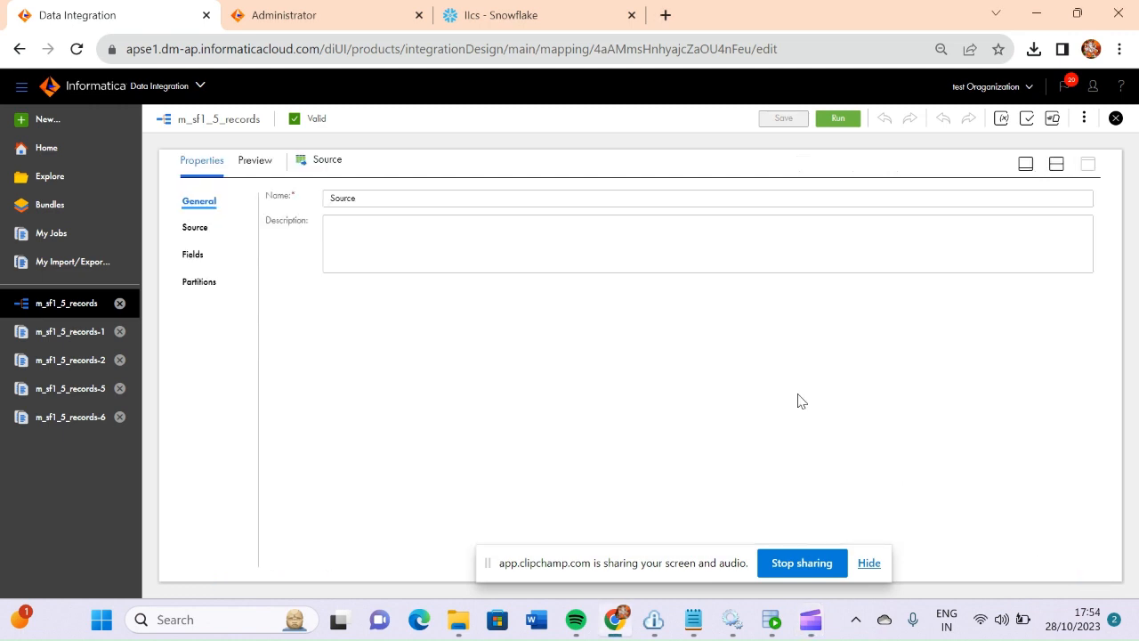
{"action": "left_click", "coordinate": [191, 228]}
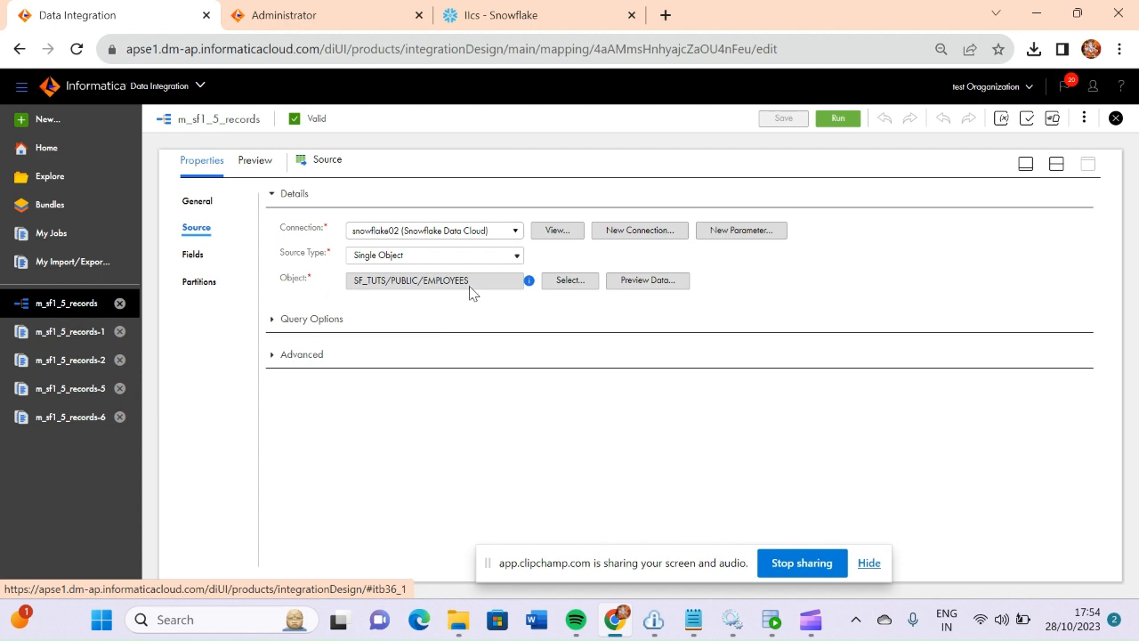
{"action": "left_click", "coordinate": [1025, 166]}
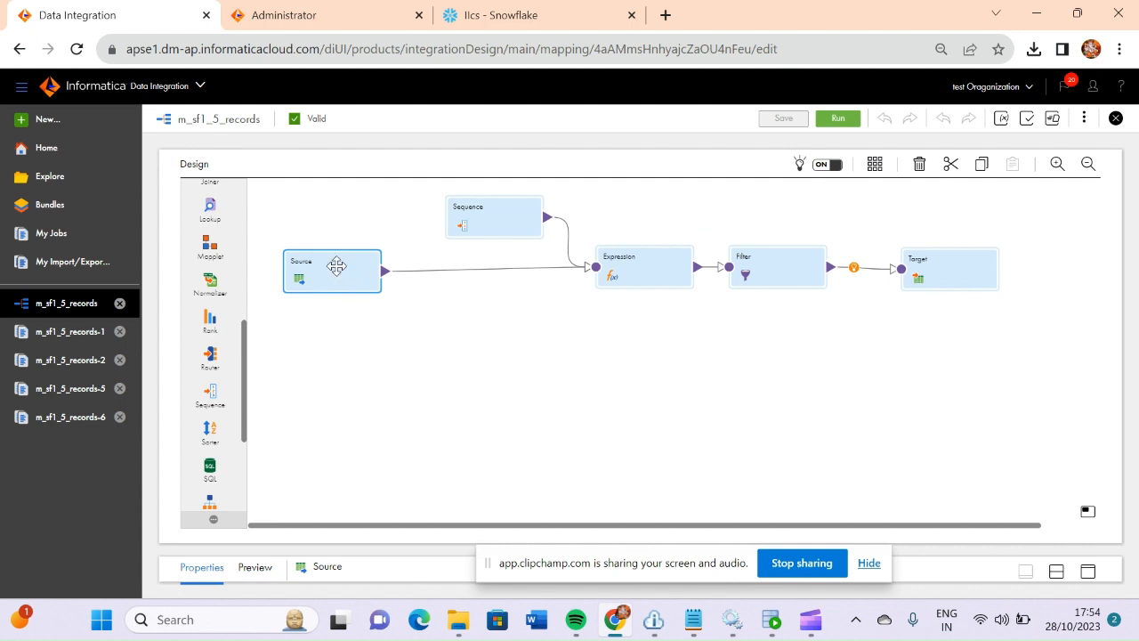
Review the Target transformation's connection, target type, object and operation settings.
{"action": "left_click", "coordinate": [940, 269]}
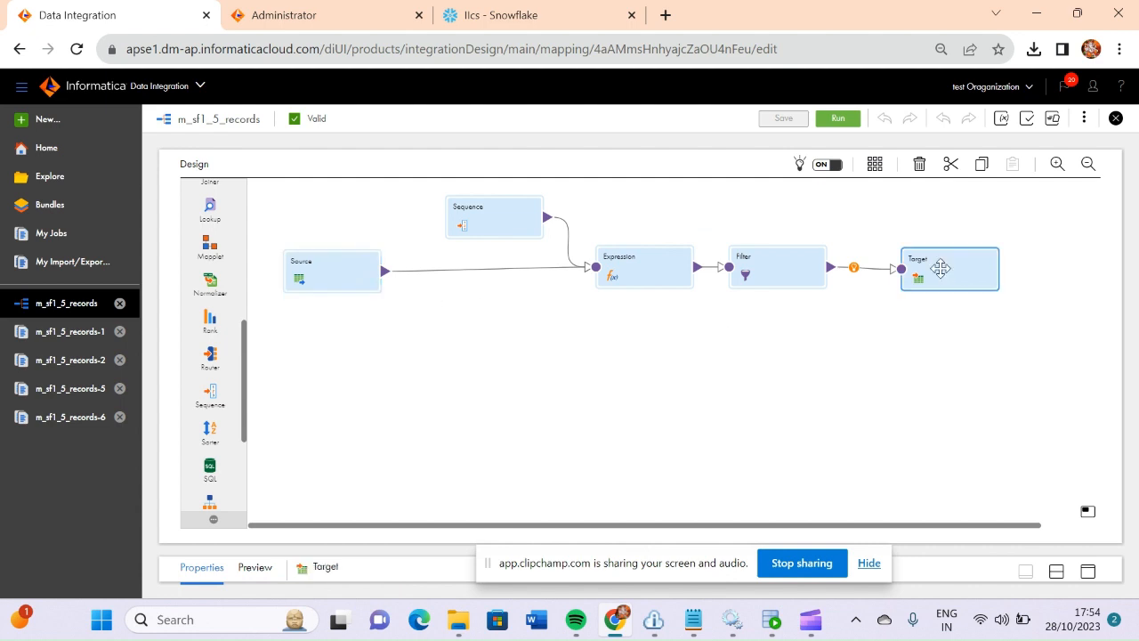
{"action": "left_click", "coordinate": [1056, 571]}
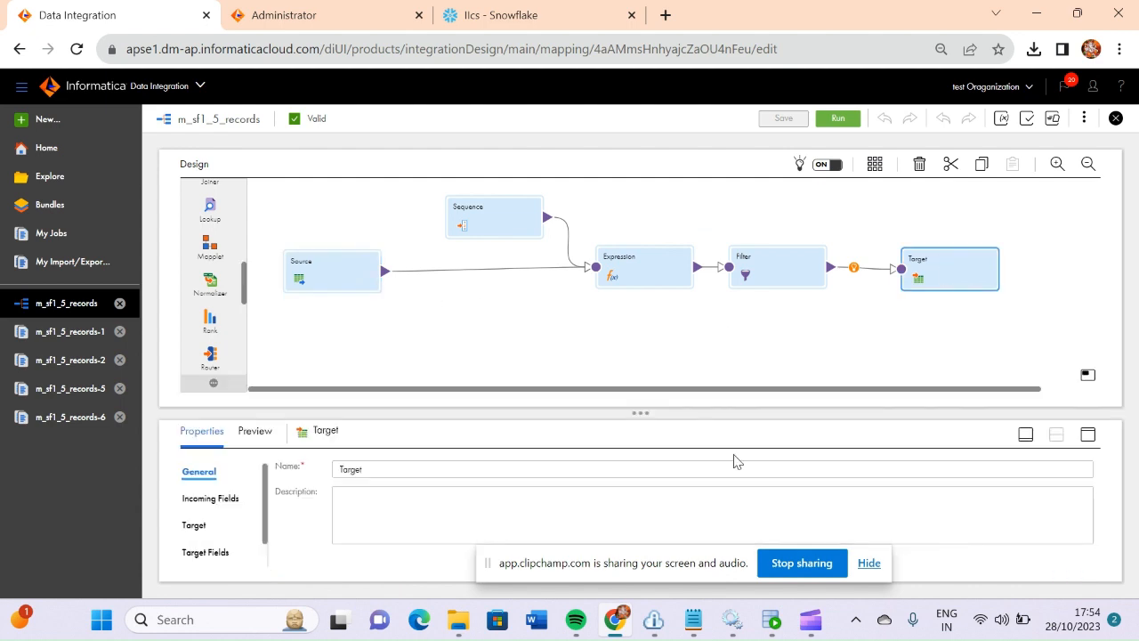
{"action": "left_click", "coordinate": [194, 528]}
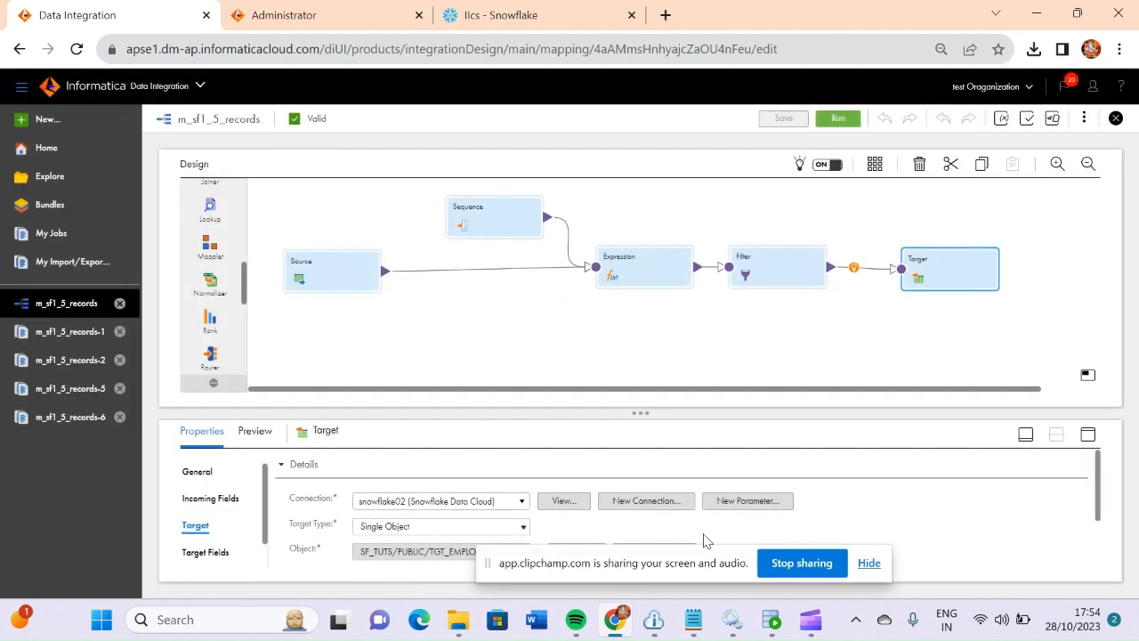
{"action": "left_click_drag", "start_coordinate": [641, 572], "coordinate": [796, 606]}
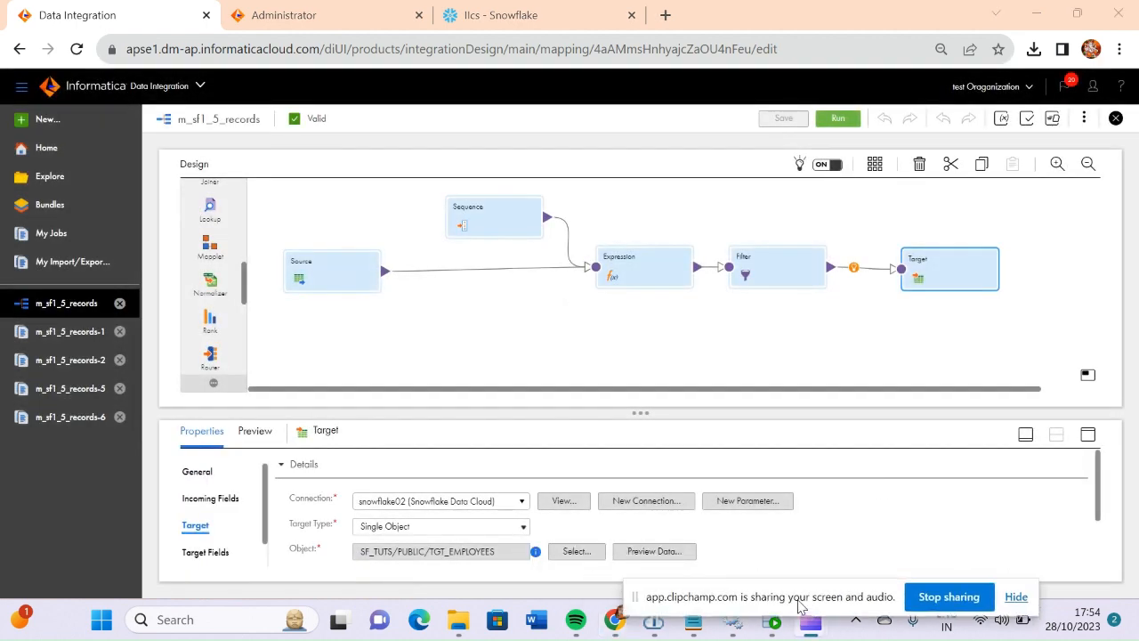
{"action": "left_click", "coordinate": [1087, 436]}
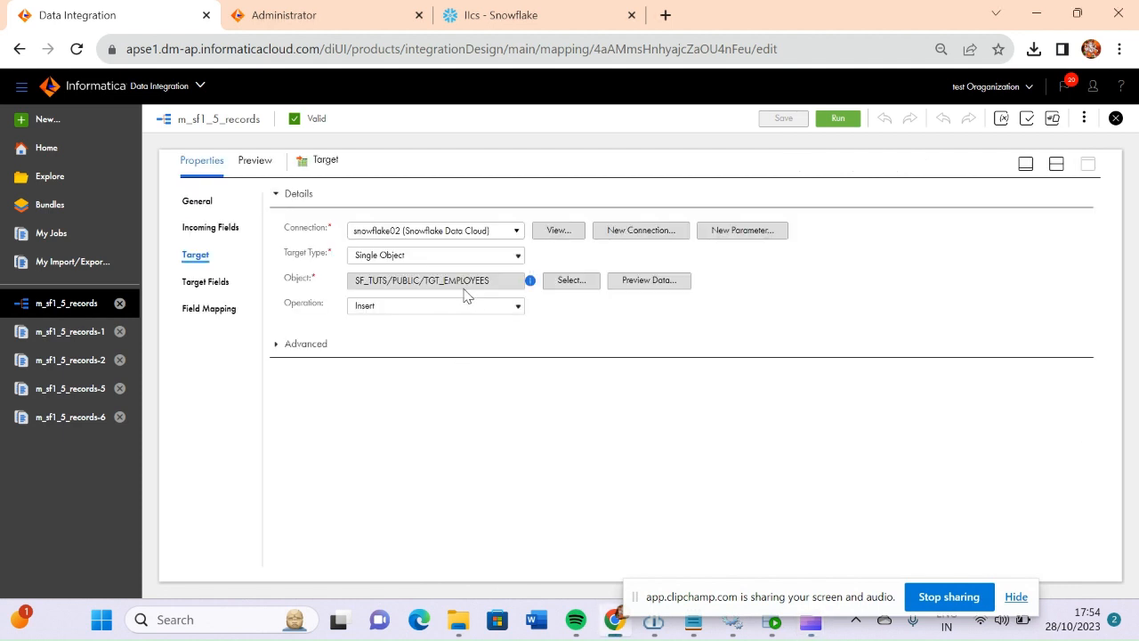
{"action": "left_click", "coordinate": [1025, 167]}
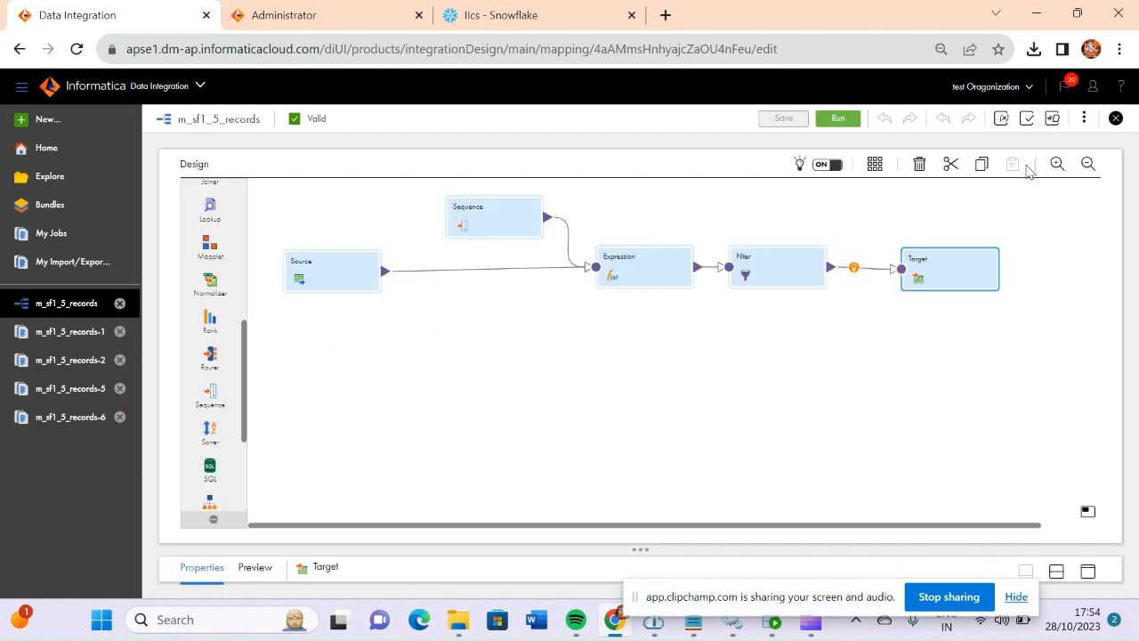
{"action": "left_click", "coordinate": [1087, 570]}
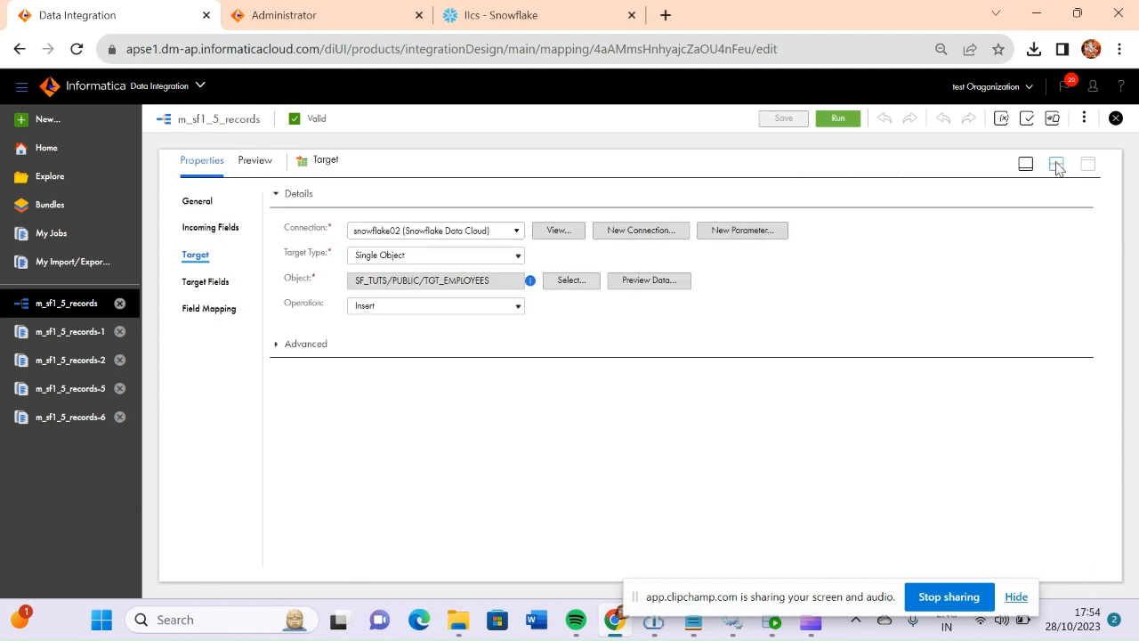
{"action": "left_click", "coordinate": [1057, 166]}
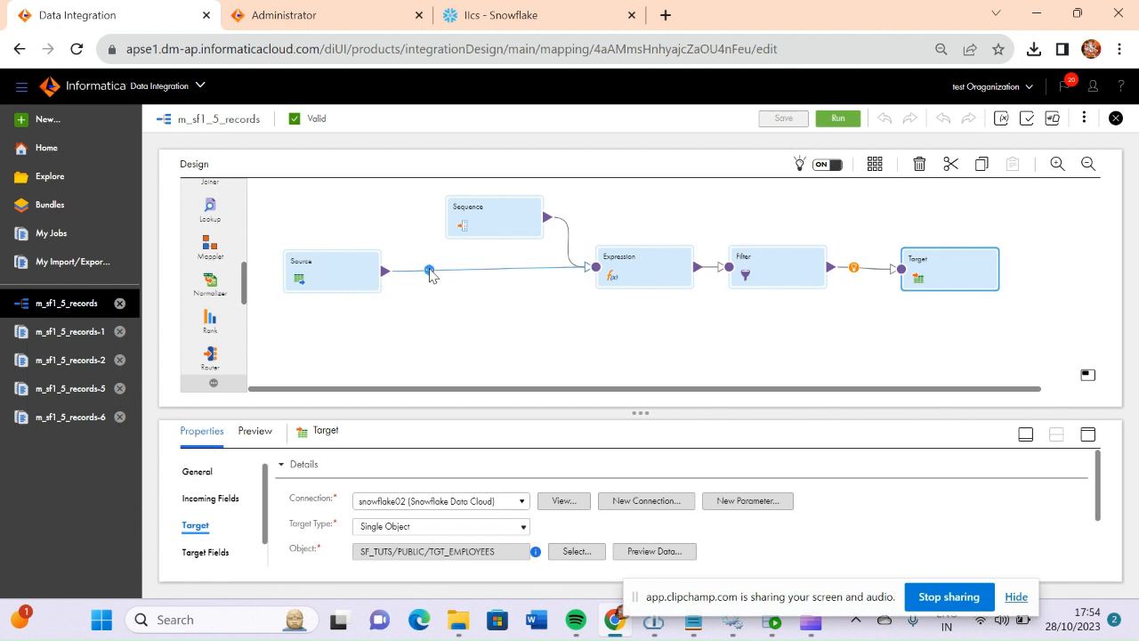
Inspect the link from Source to Expression and the full list of fields coming into the Expression transformation.
{"action": "left_click", "coordinate": [507, 269]}
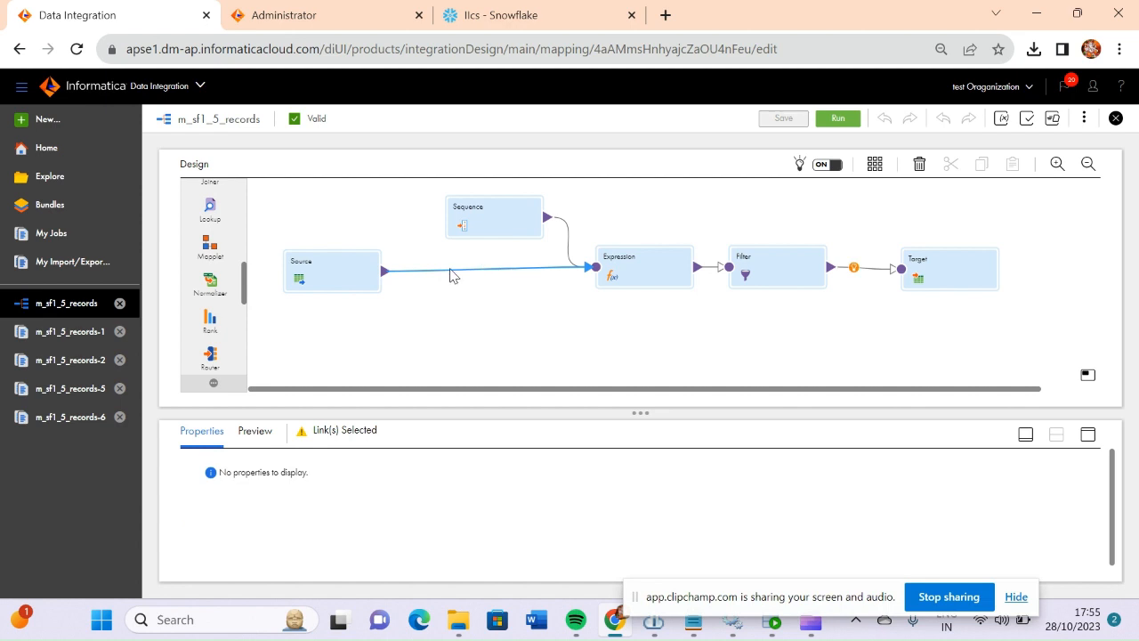
{"action": "left_click", "coordinate": [512, 305]}
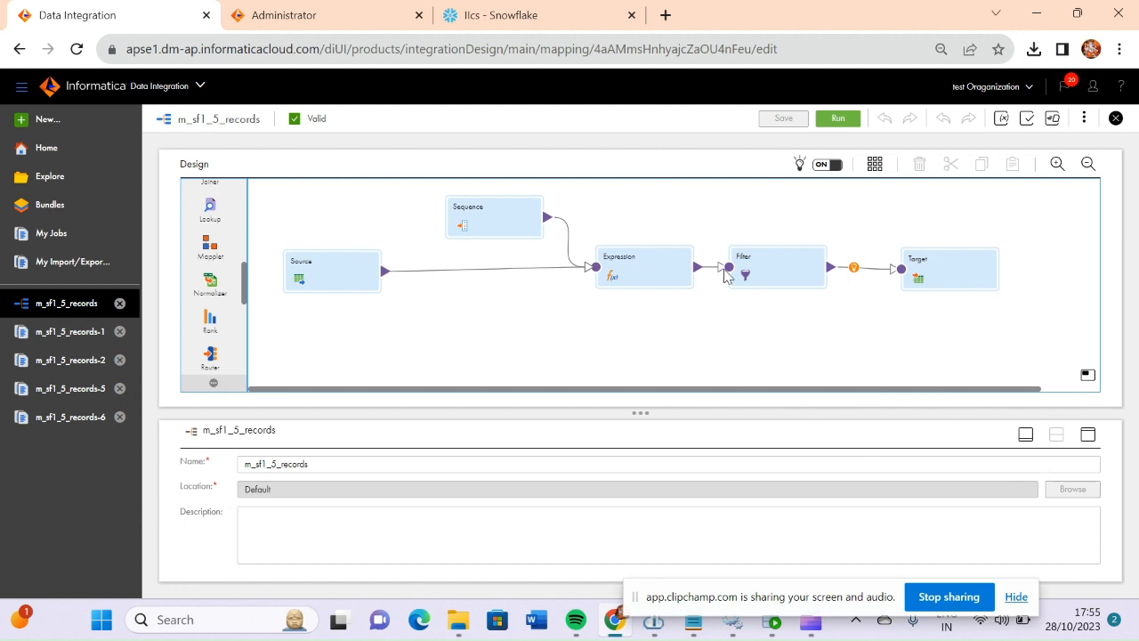
{"action": "left_click", "coordinate": [658, 271]}
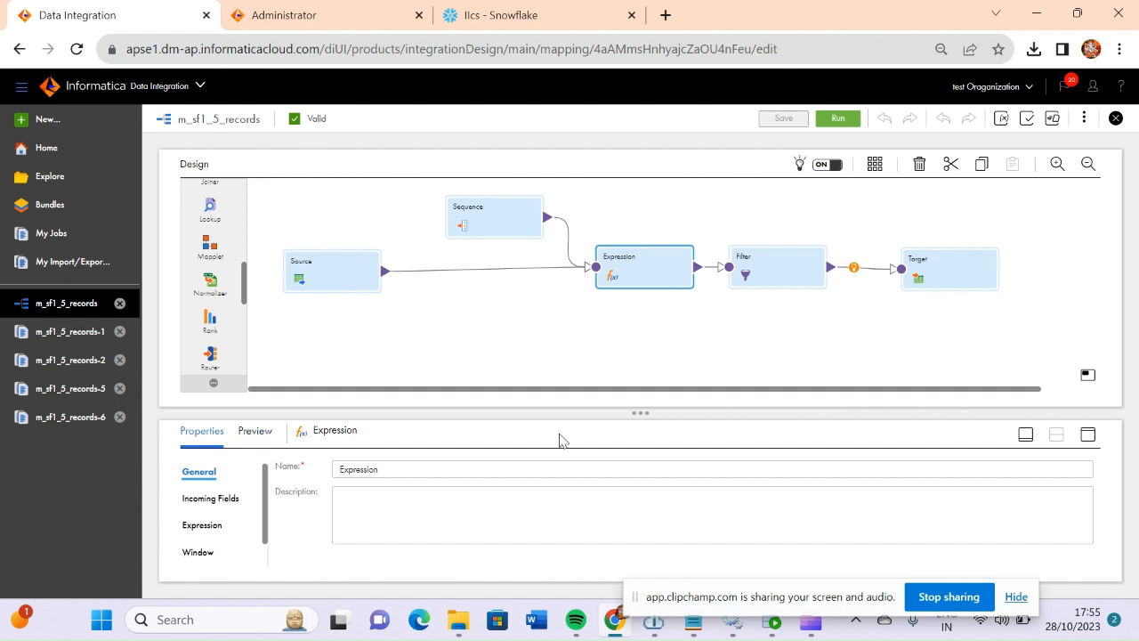
{"action": "left_click", "coordinate": [1087, 433]}
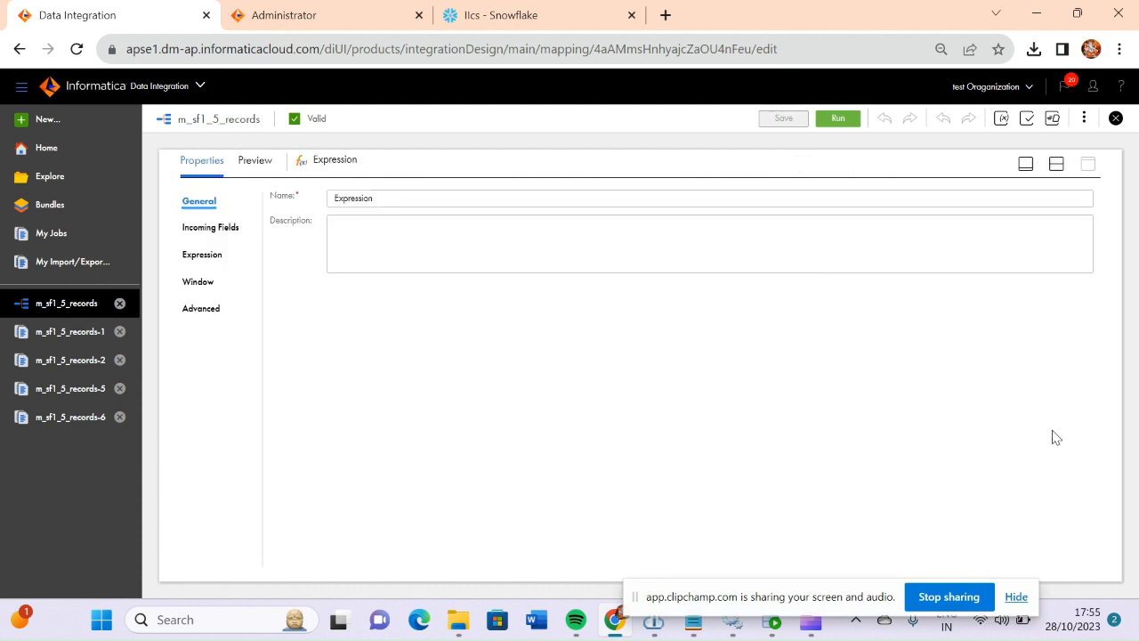
{"action": "left_click", "coordinate": [218, 233]}
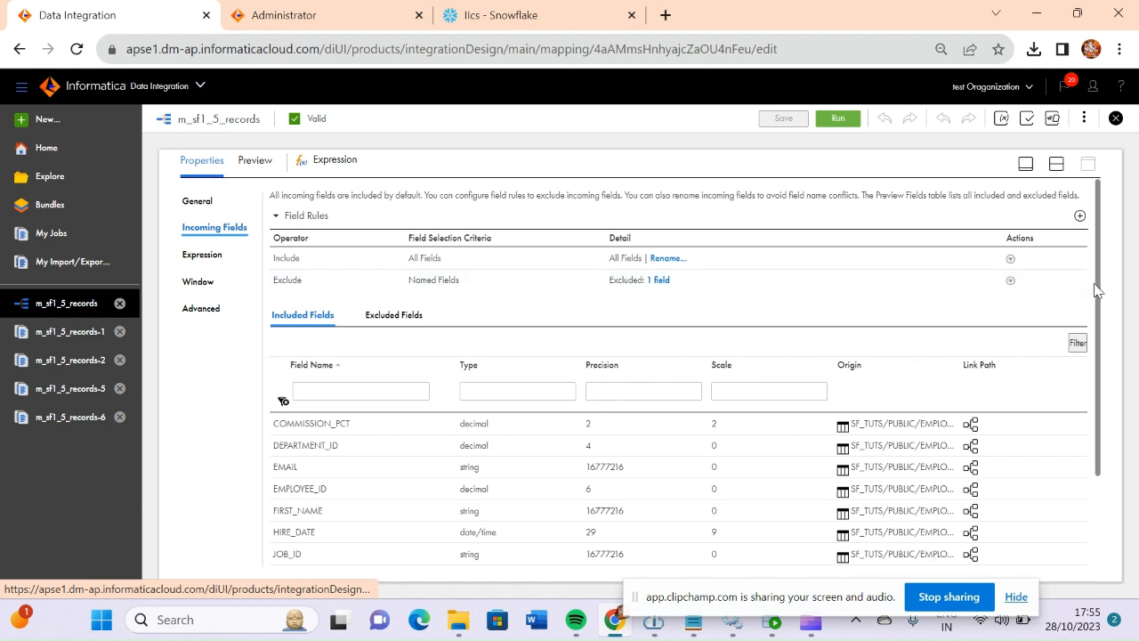
{"action": "left_click_drag", "start_coordinate": [1094, 287], "coordinate": [1109, 344]}
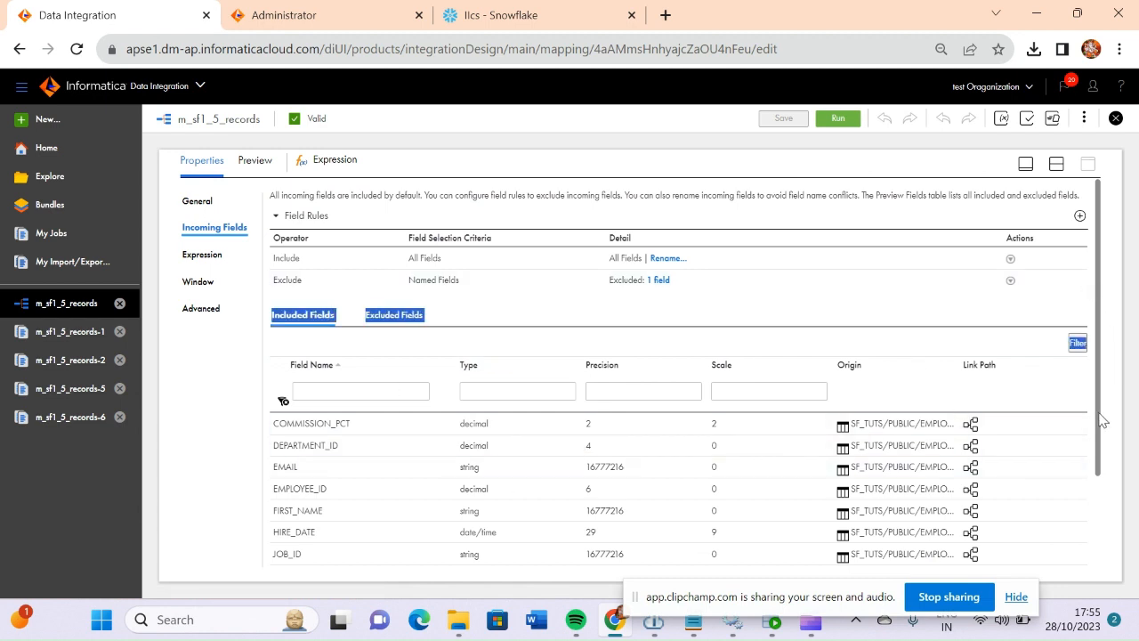
{"action": "left_click_drag", "start_coordinate": [1101, 422], "coordinate": [1107, 545]}
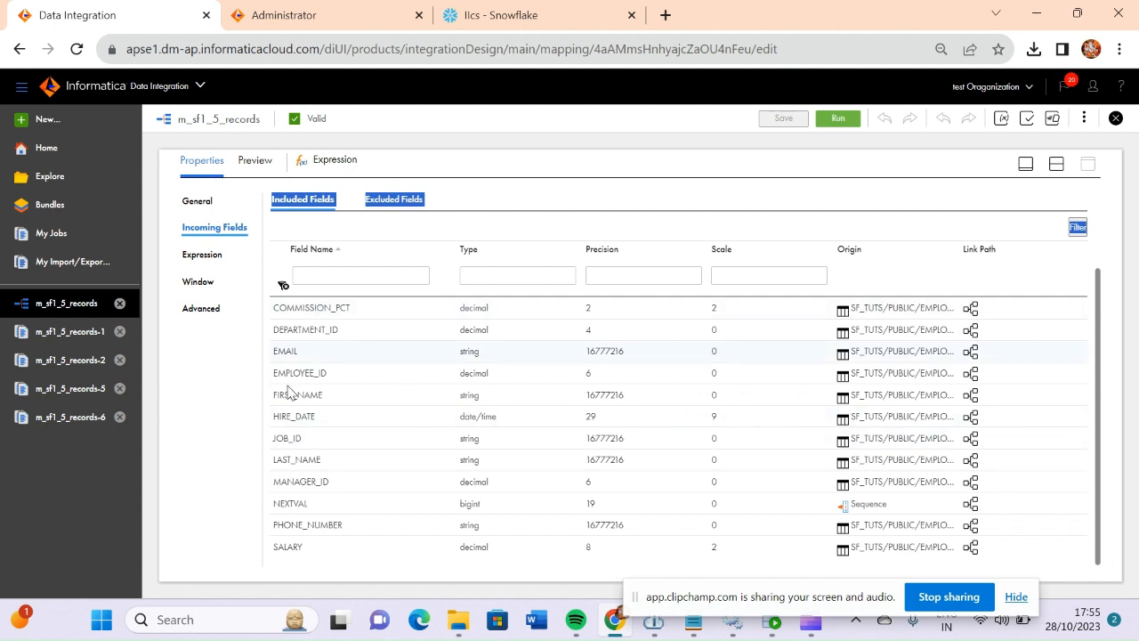
{"action": "left_click", "coordinate": [1027, 166]}
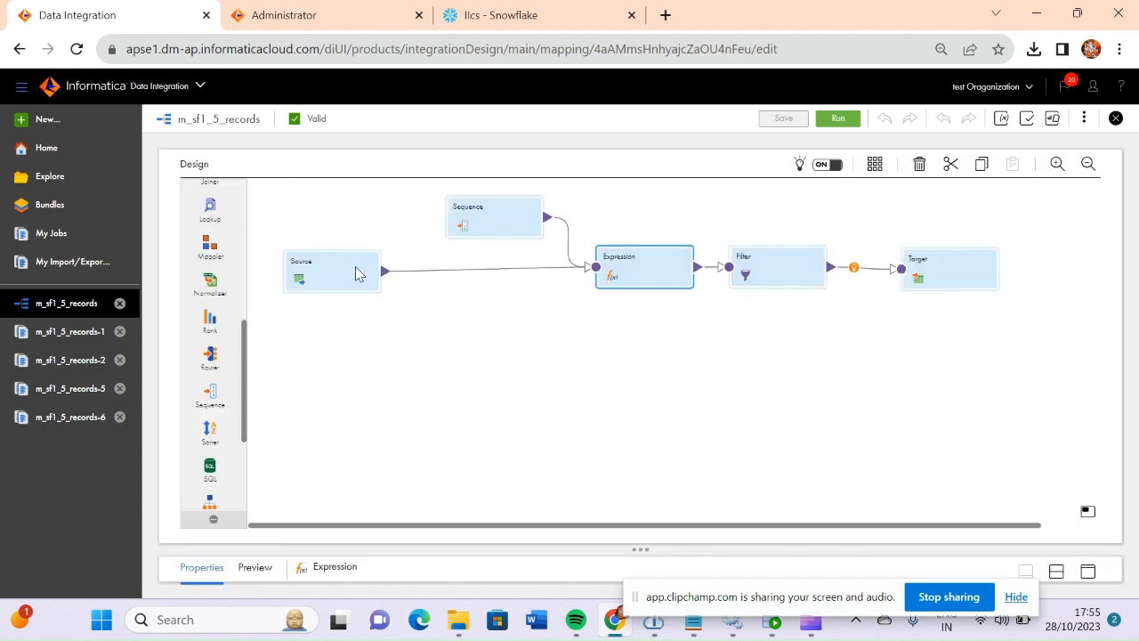
Review the Sequence transformation's incoming fields and its increment, end value, initial value and cycle properties.
{"action": "left_click", "coordinate": [490, 224]}
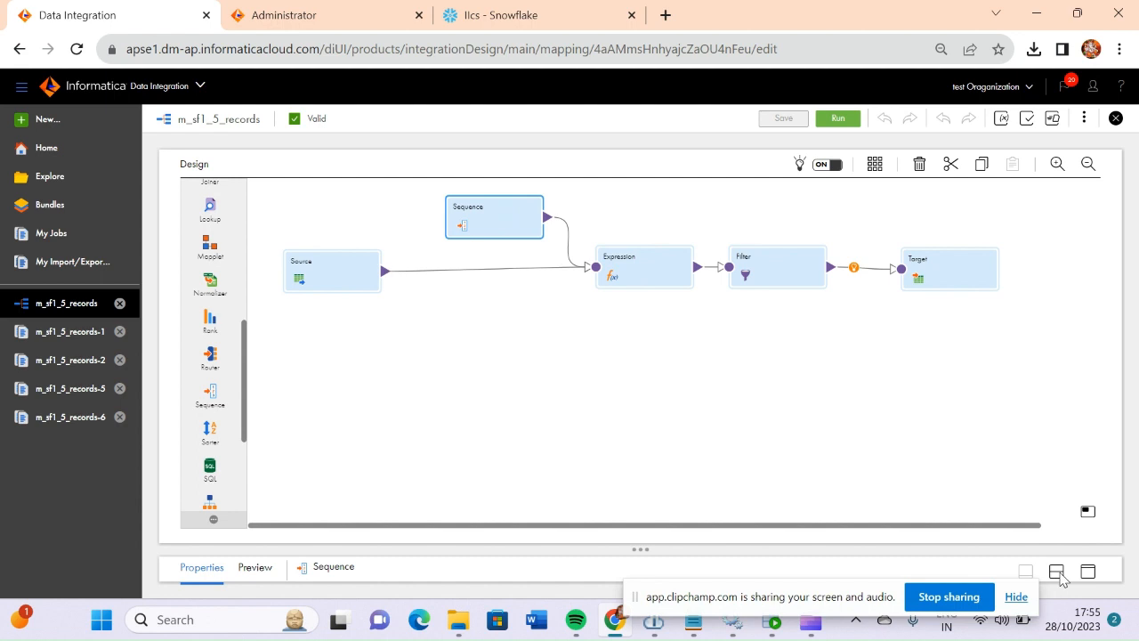
{"action": "left_click", "coordinate": [1091, 574]}
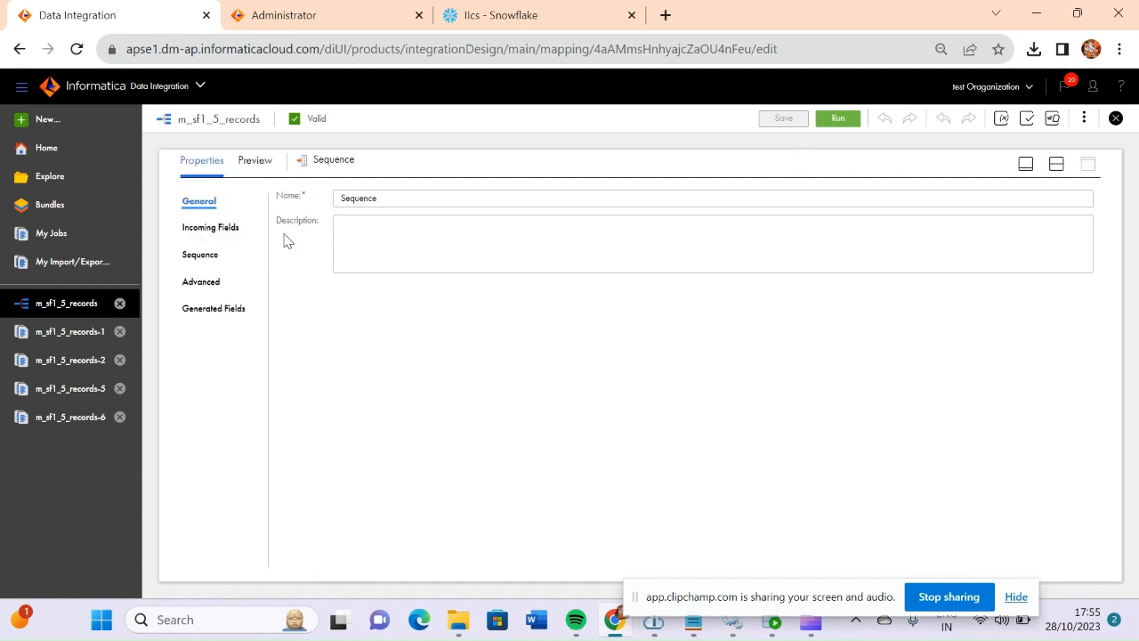
{"action": "left_click", "coordinate": [223, 233]}
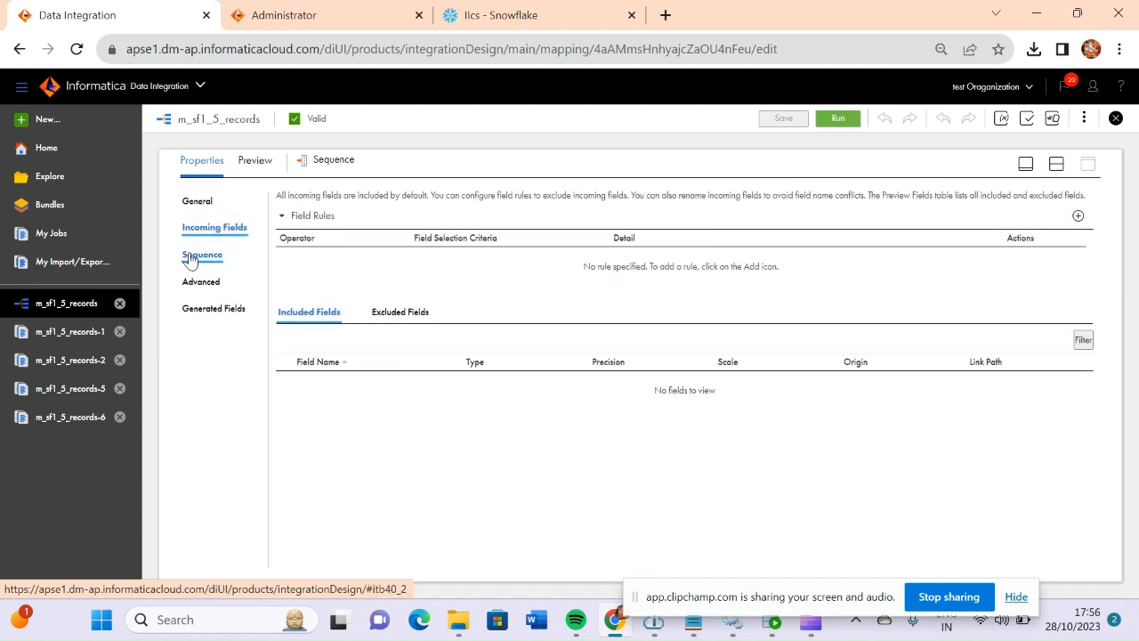
{"action": "left_click", "coordinate": [190, 255]}
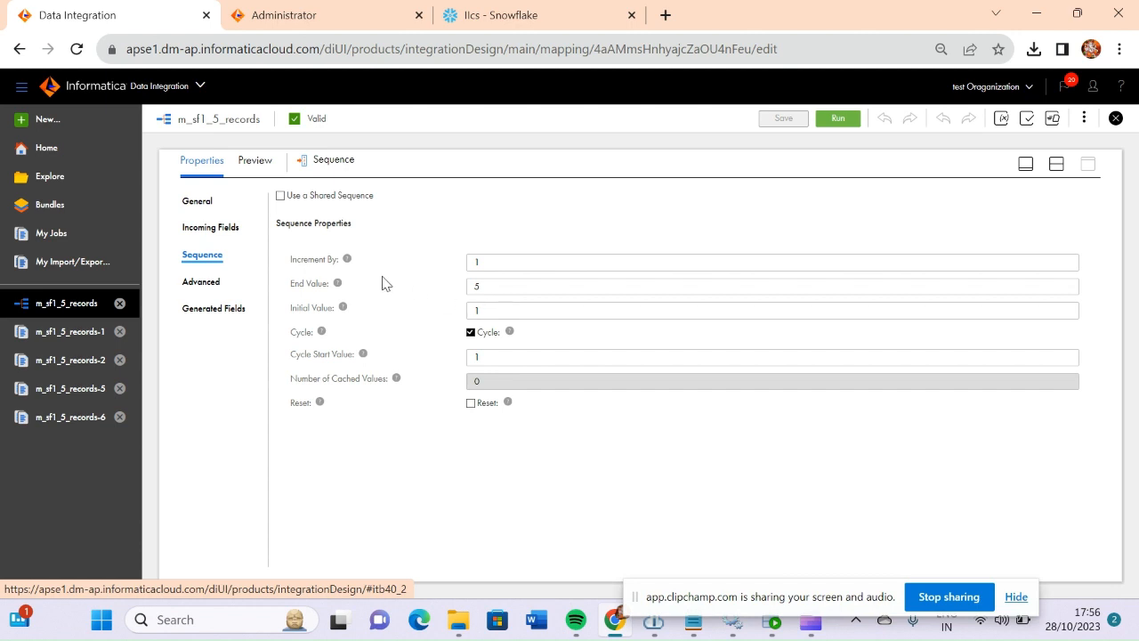
{"action": "left_click", "coordinate": [488, 289]}
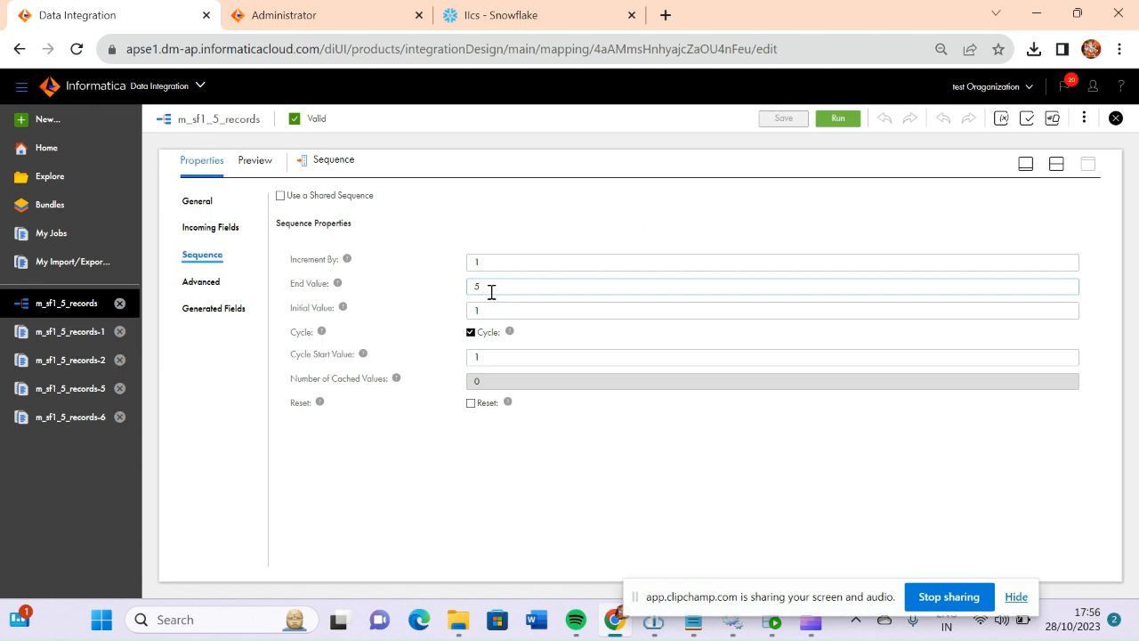
{"action": "left_click", "coordinate": [1025, 166]}
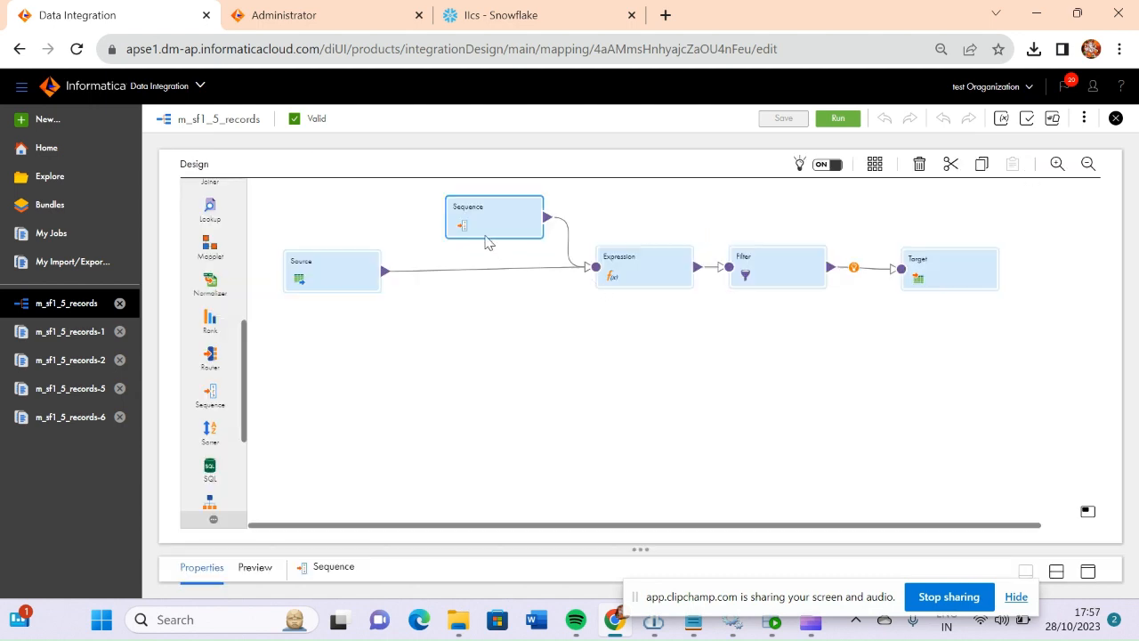
{"action": "left_click", "coordinate": [1089, 574]}
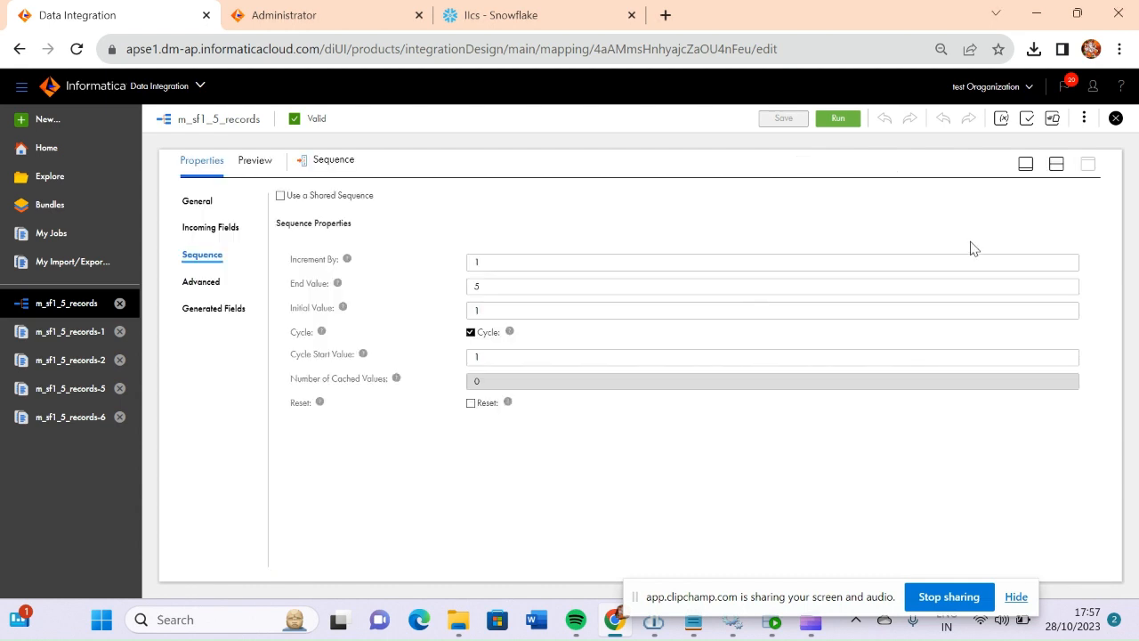
{"action": "left_click", "coordinate": [1025, 167]}
Check the Expression transformation's included fields and its field rule that excludes CURRVAL, keeping that selection.
{"action": "left_click", "coordinate": [648, 273]}
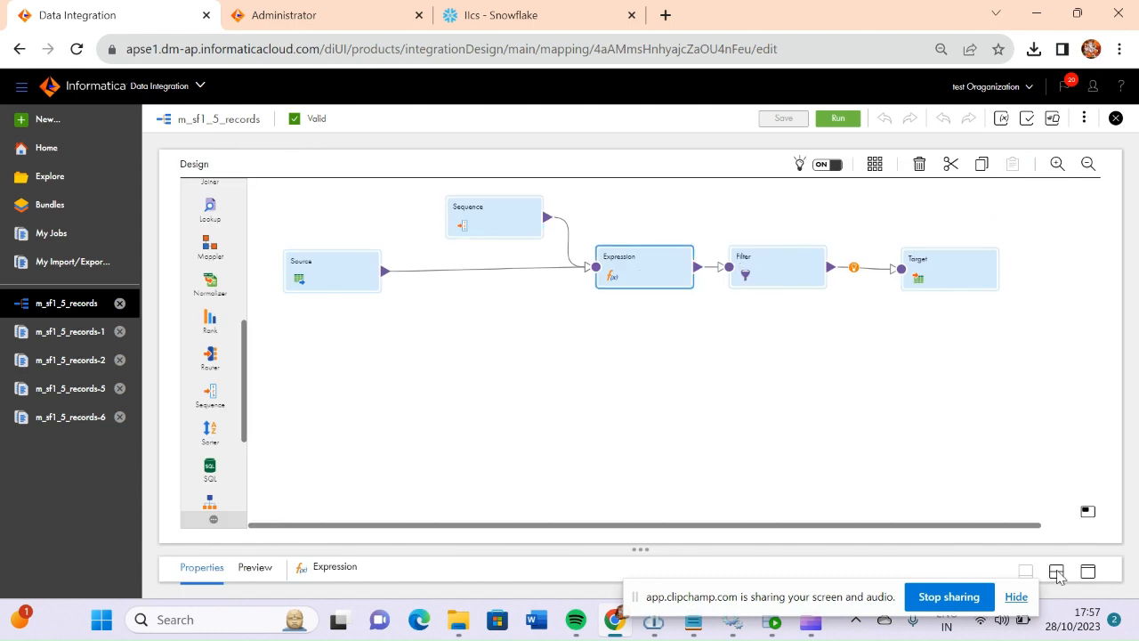
{"action": "left_click", "coordinate": [1087, 572]}
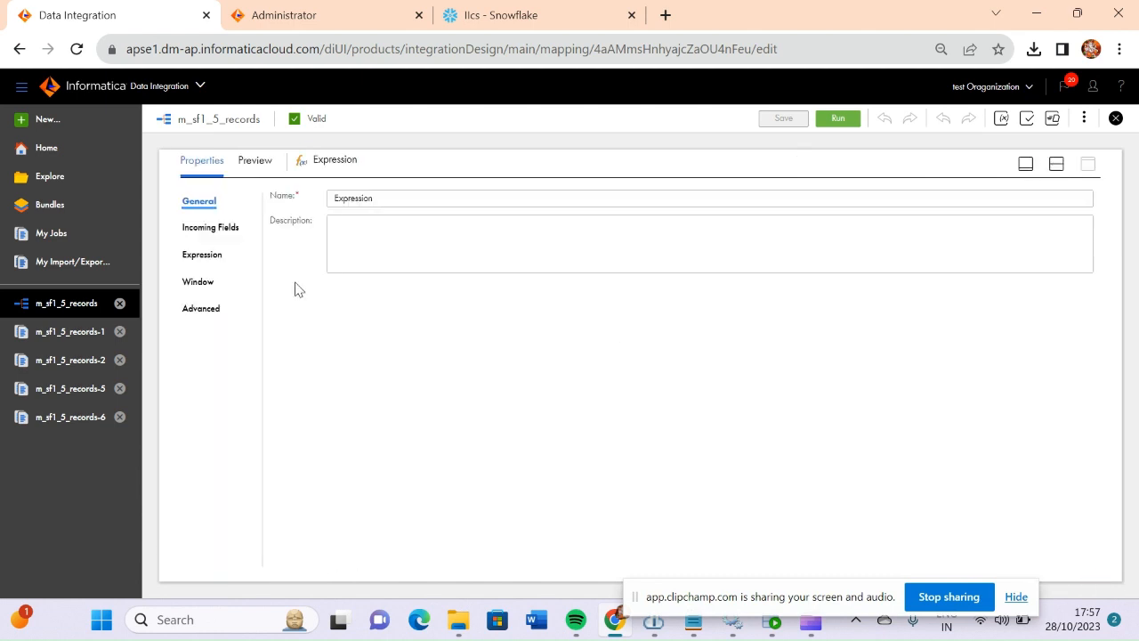
{"action": "left_click", "coordinate": [212, 233]}
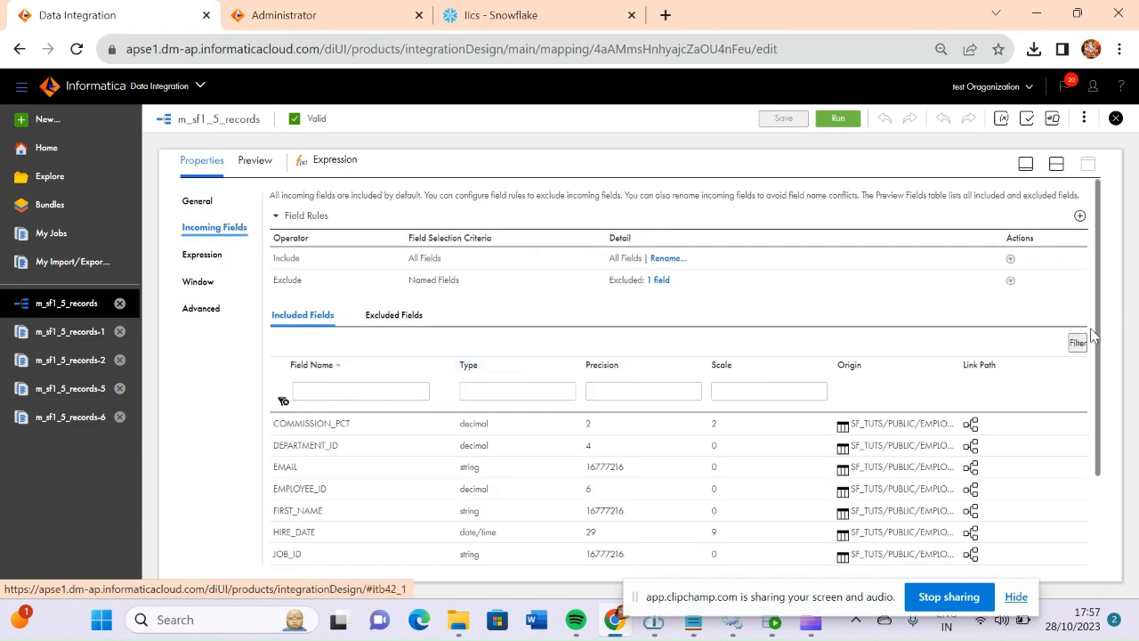
{"action": "left_click_drag", "start_coordinate": [1101, 334], "coordinate": [1103, 459]}
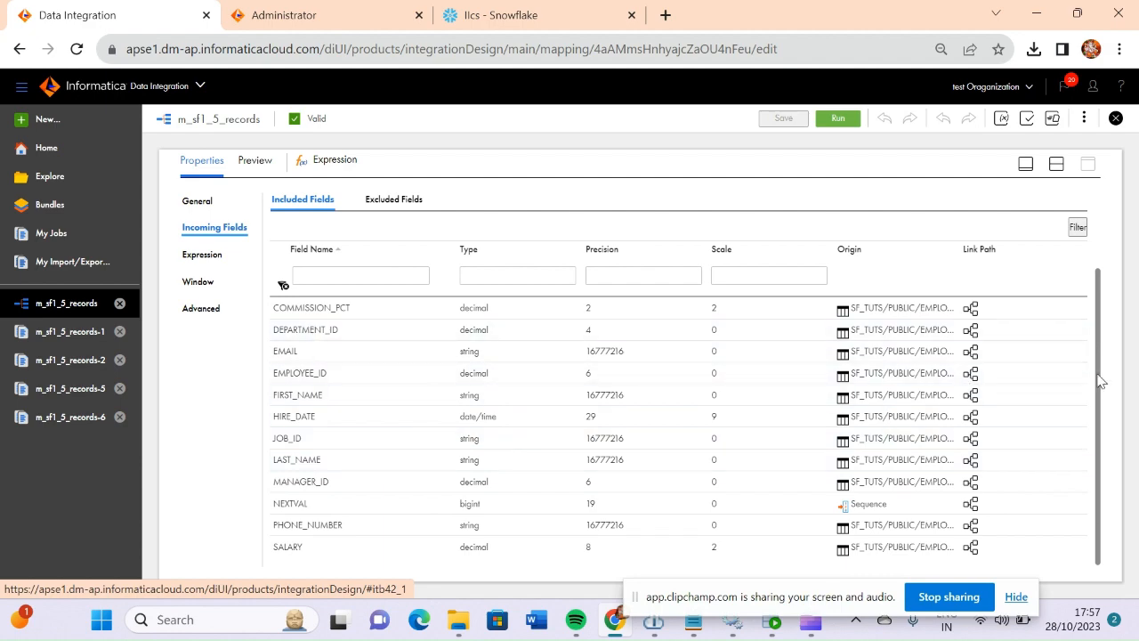
{"action": "scroll", "coordinate": [1101, 380], "scroll_direction": "up", "scroll_amount": 3}
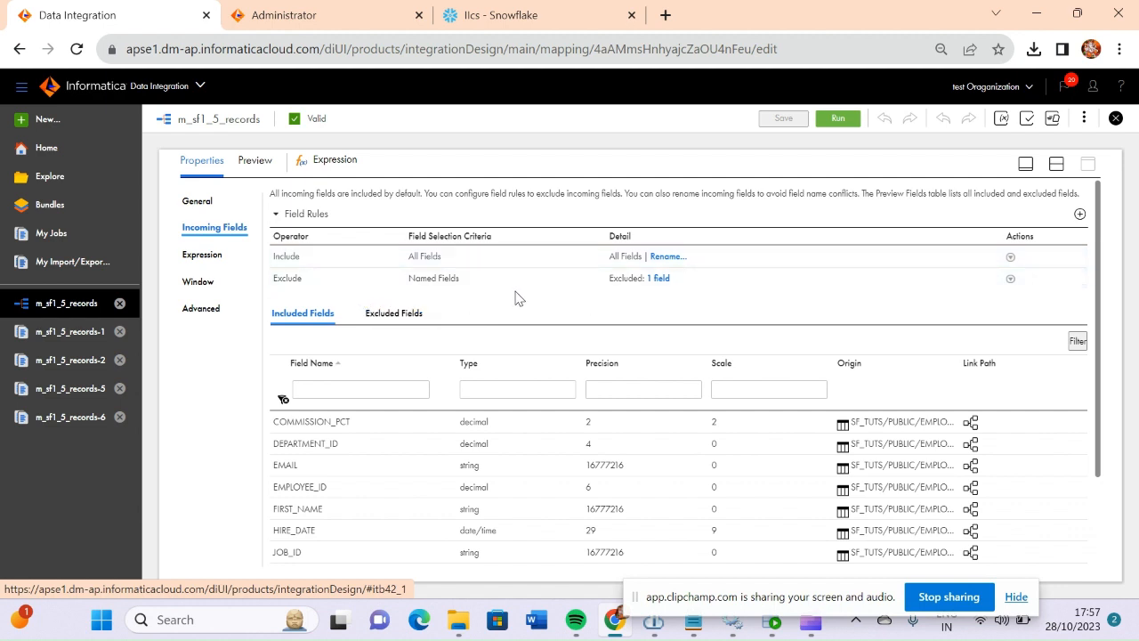
{"action": "left_click", "coordinate": [659, 278]}
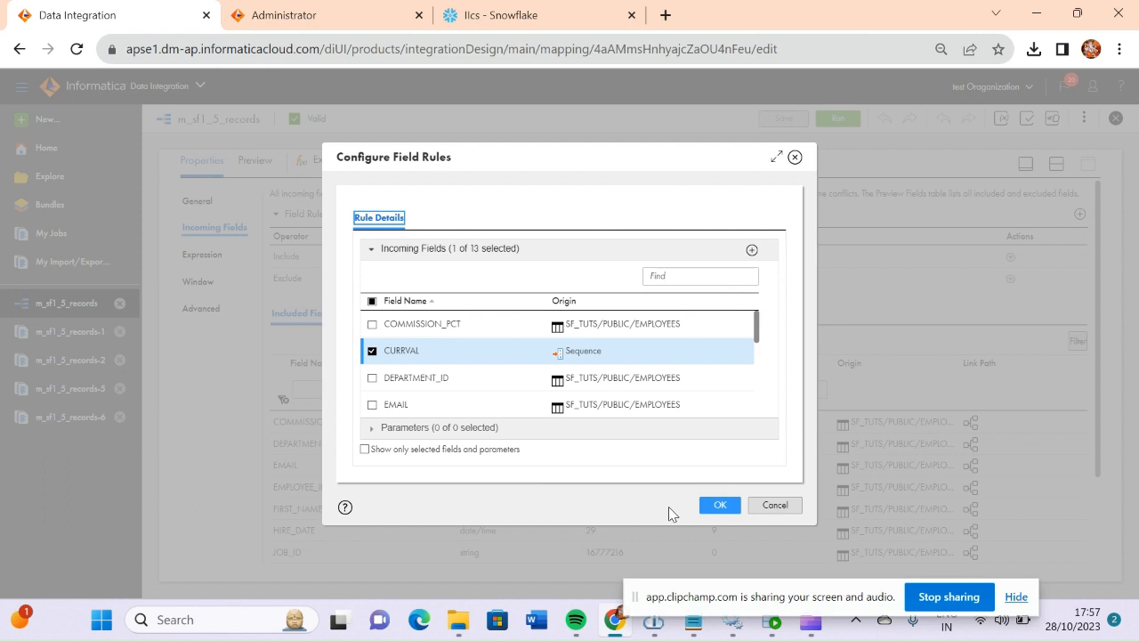
{"action": "left_click", "coordinate": [720, 505]}
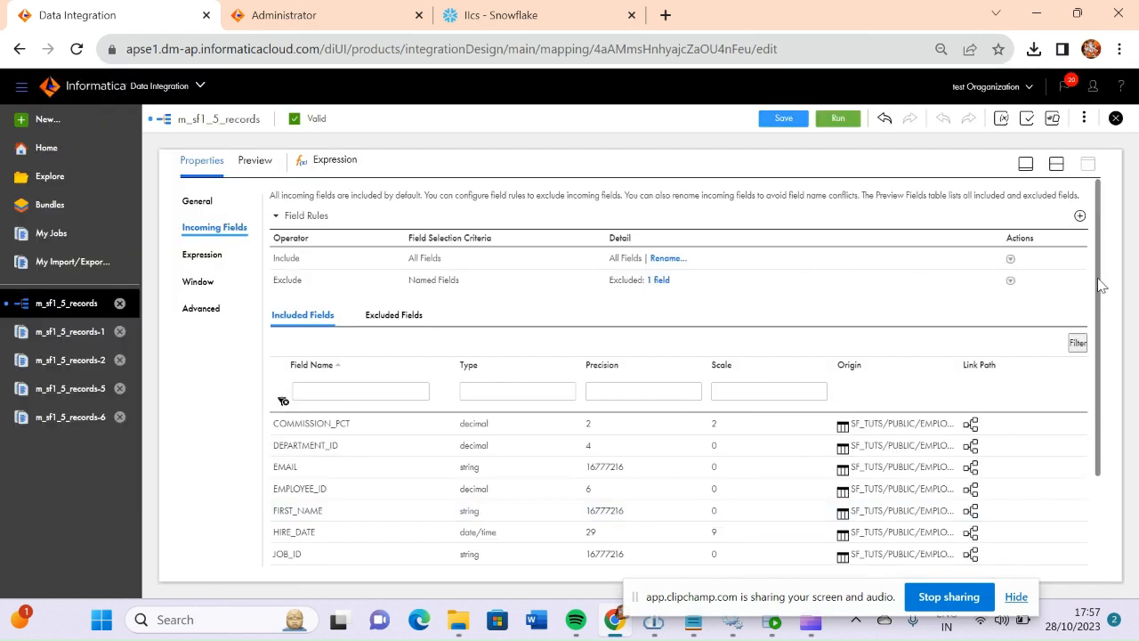
Review the remaining included fields of the Expression transformation and the incoming fields of the Filter transformation.
{"action": "left_click_drag", "start_coordinate": [1102, 289], "coordinate": [1116, 443]}
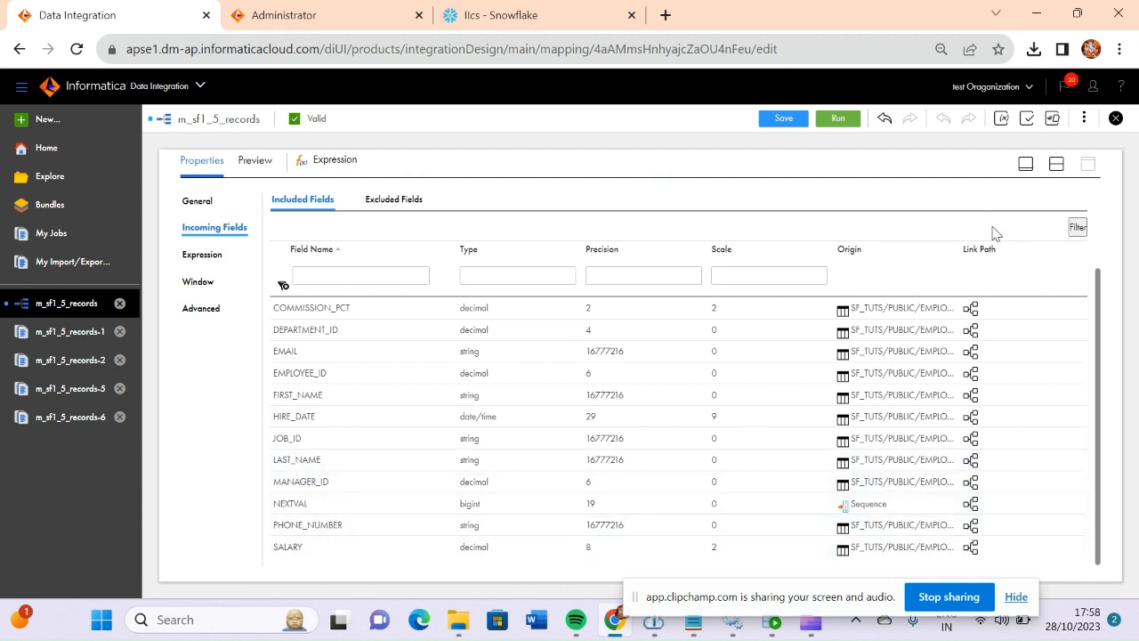
{"action": "left_click", "coordinate": [1025, 168]}
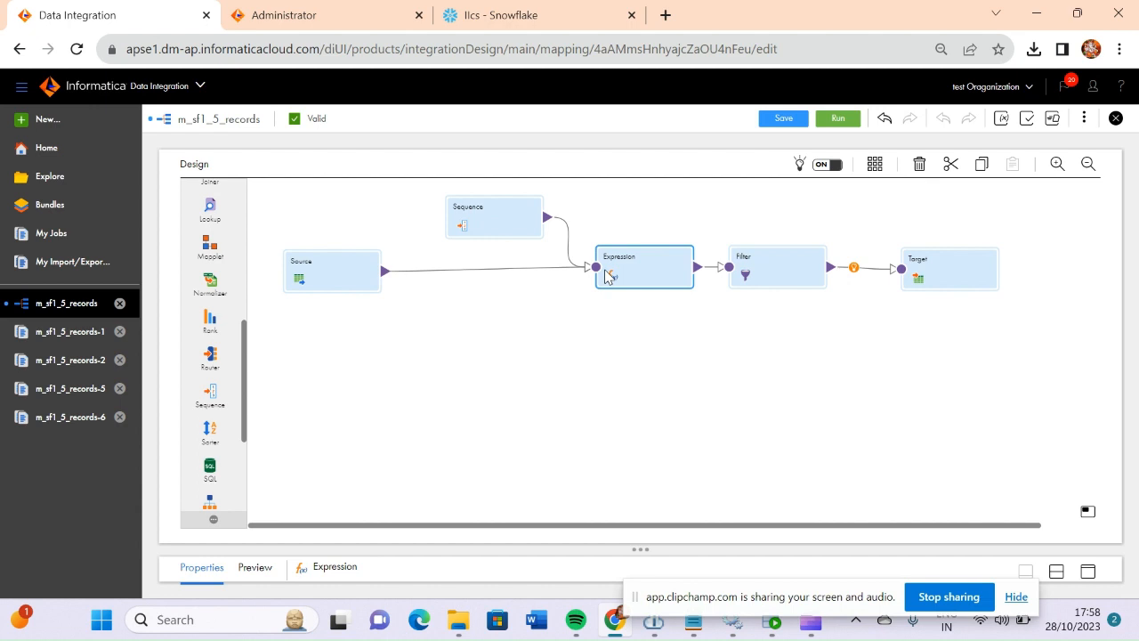
{"action": "left_click", "coordinate": [762, 274]}
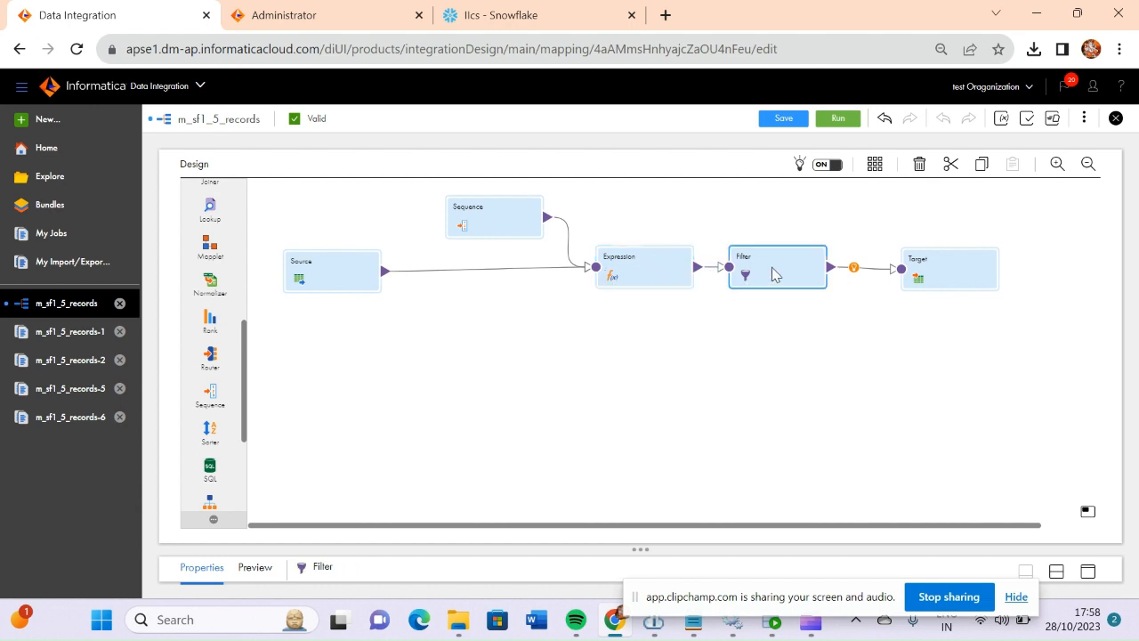
{"action": "left_click", "coordinate": [1059, 580]}
{"action": "left_click", "coordinate": [1088, 571]}
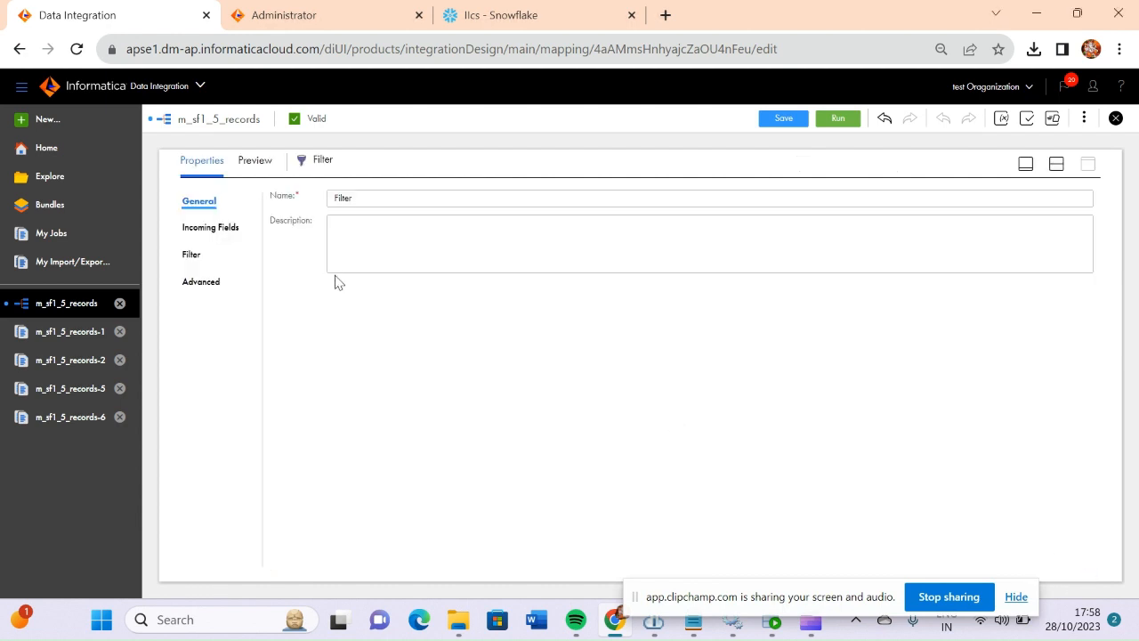
{"action": "left_click", "coordinate": [233, 230]}
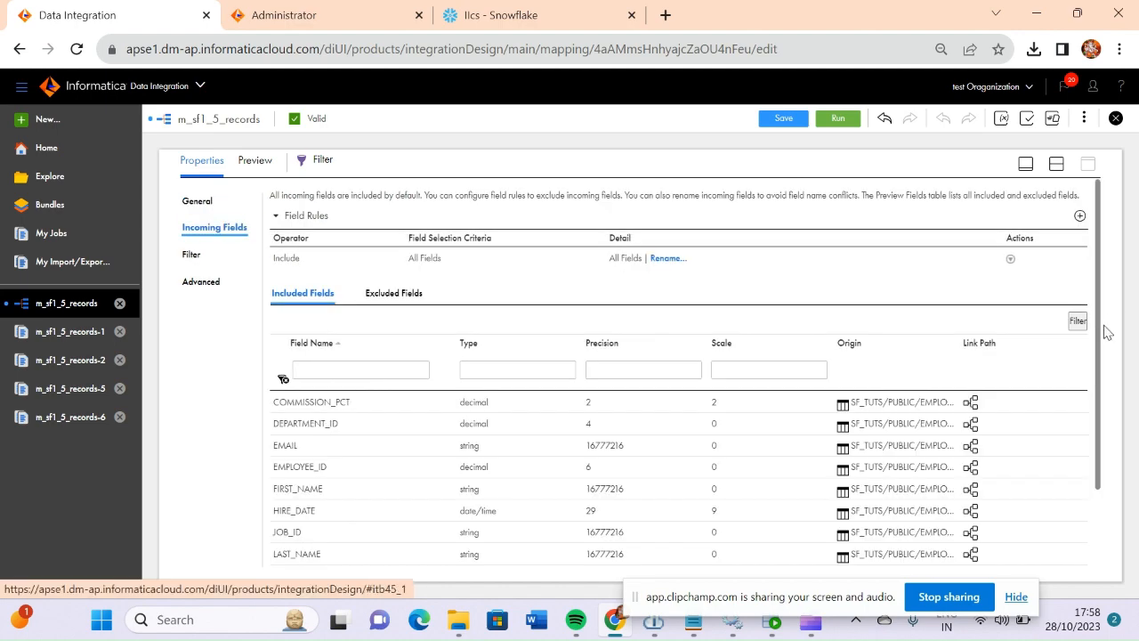
{"action": "left_click_drag", "start_coordinate": [1101, 348], "coordinate": [1100, 244]}
Inspect the Filter transformation's simple condition on NEXTVAL and the fields available for it, keeping the condition as it is.
{"action": "left_click", "coordinate": [194, 263]}
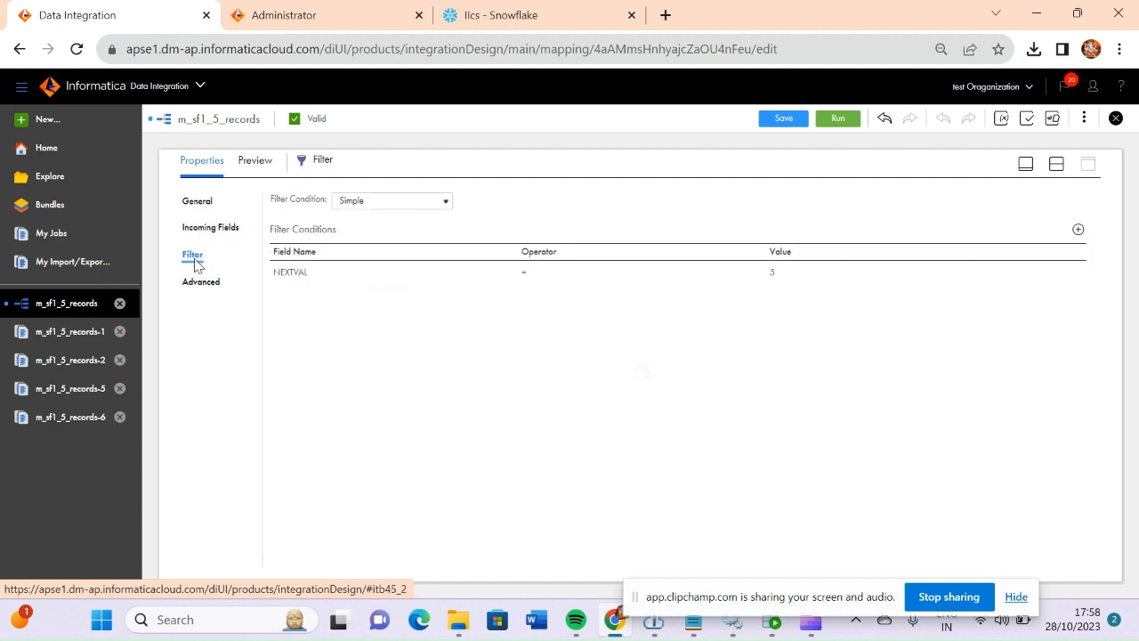
{"action": "left_click", "coordinate": [435, 271]}
{"action": "left_click", "coordinate": [508, 276]}
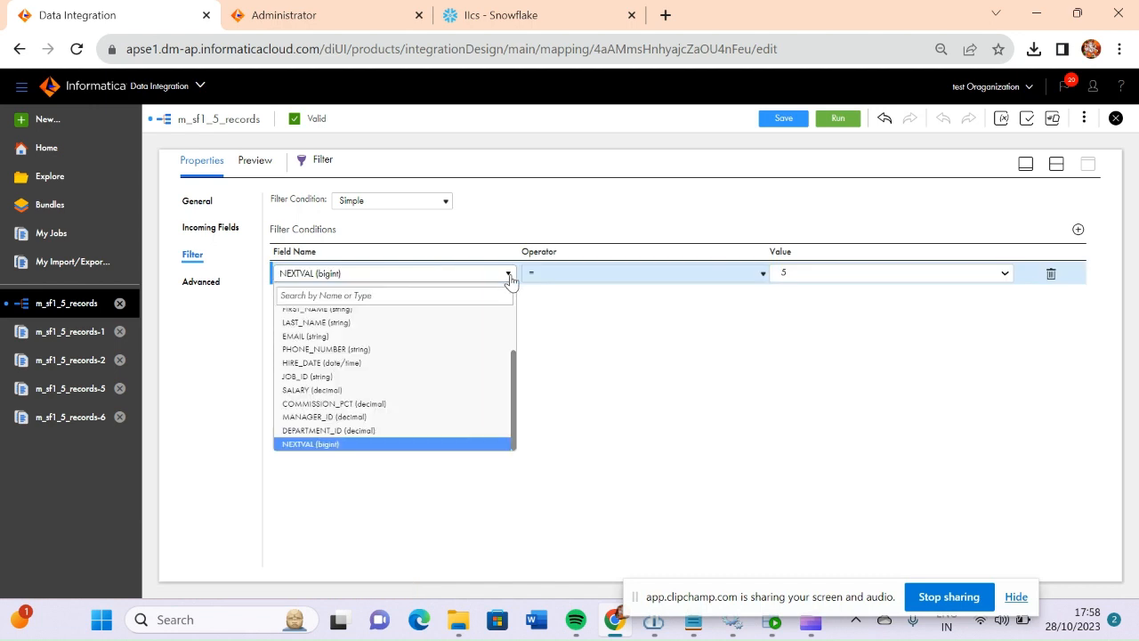
{"action": "left_click", "coordinate": [508, 275]}
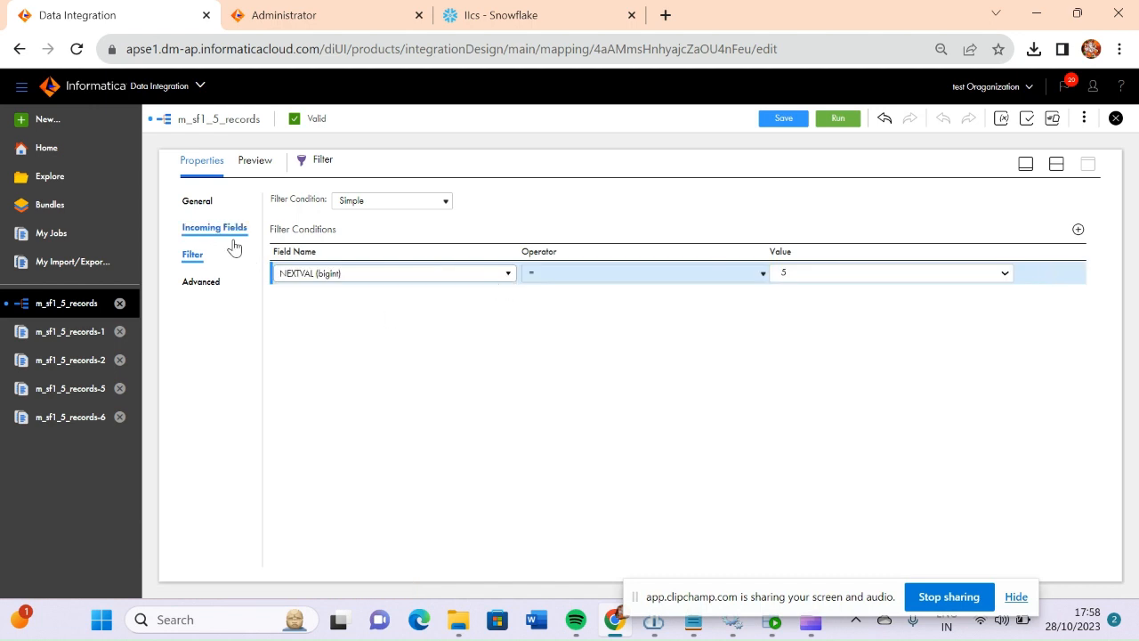
{"action": "left_click", "coordinate": [508, 274]}
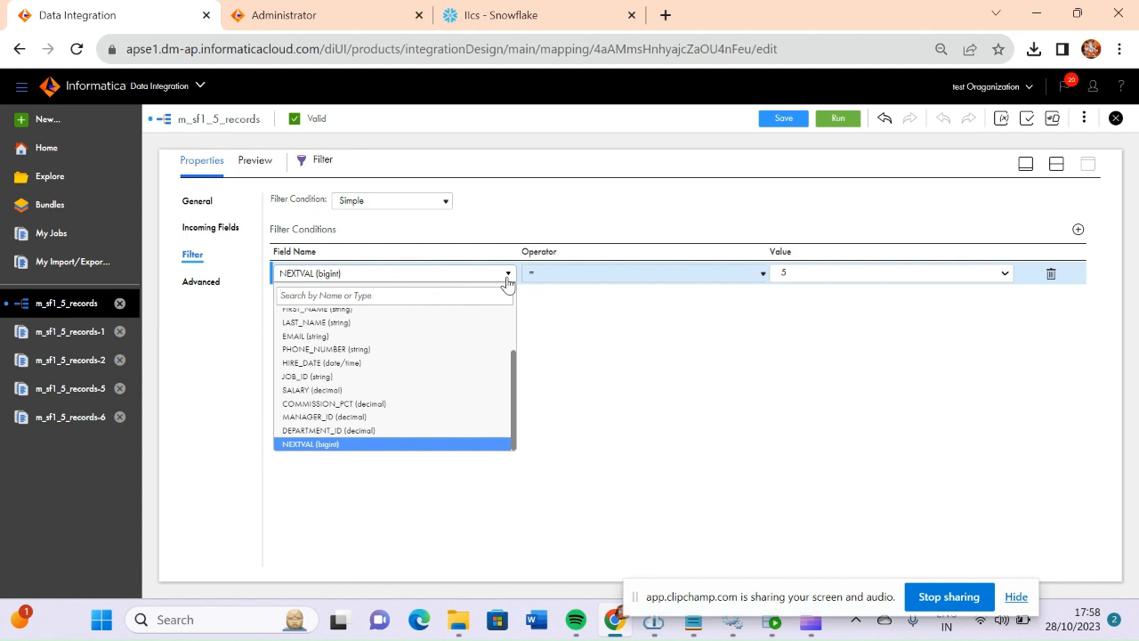
{"action": "left_click", "coordinate": [508, 278]}
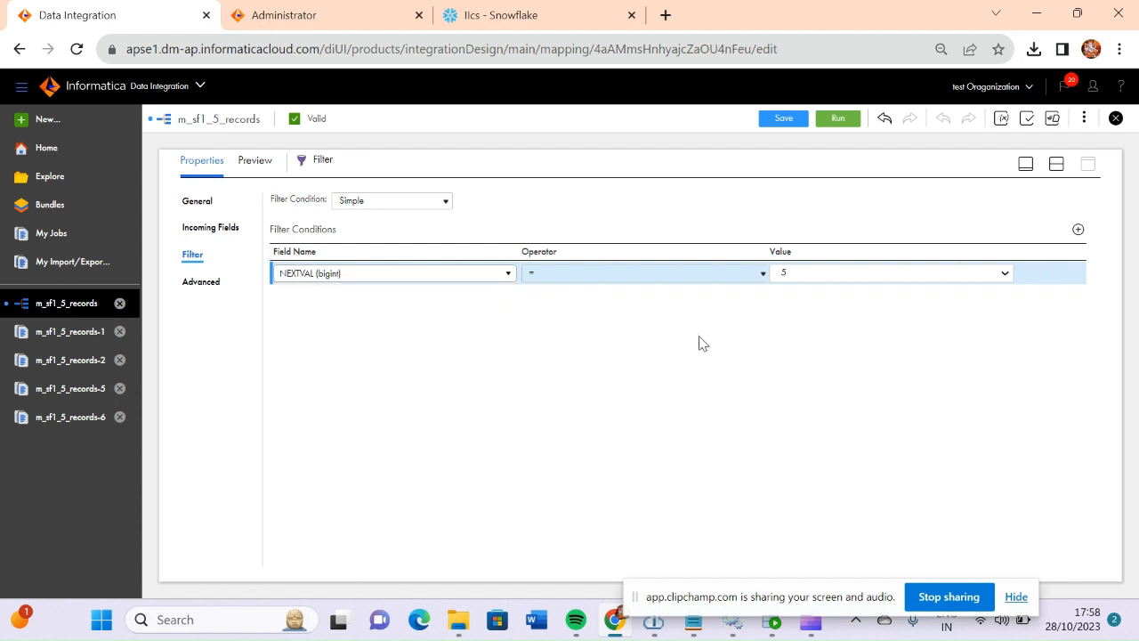
{"action": "left_click", "coordinate": [871, 346]}
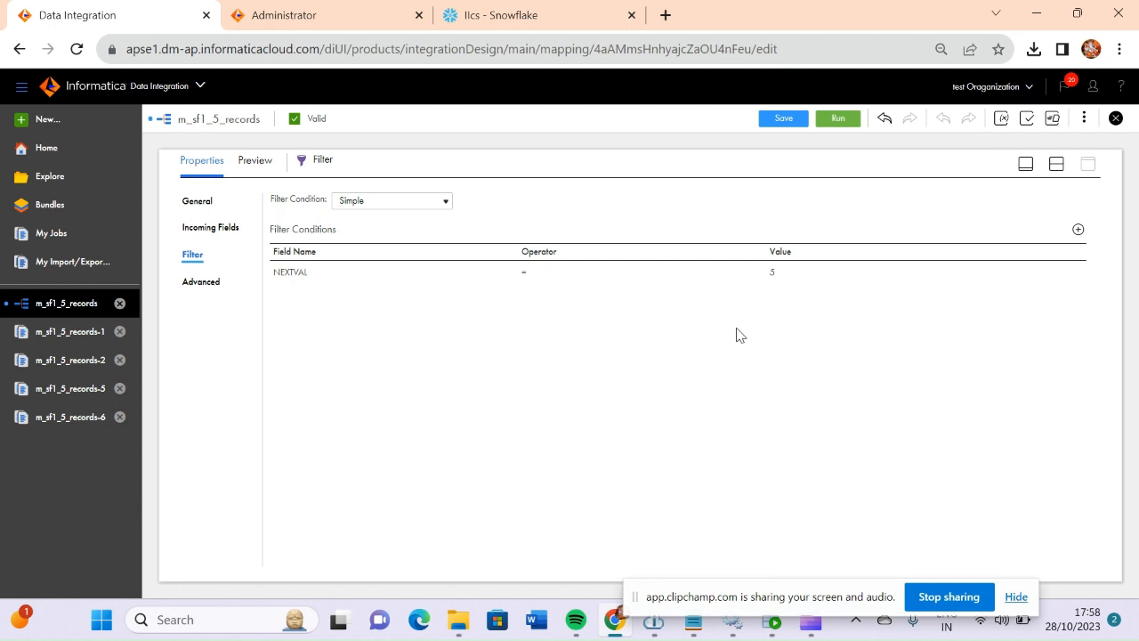
{"action": "left_click", "coordinate": [1025, 164]}
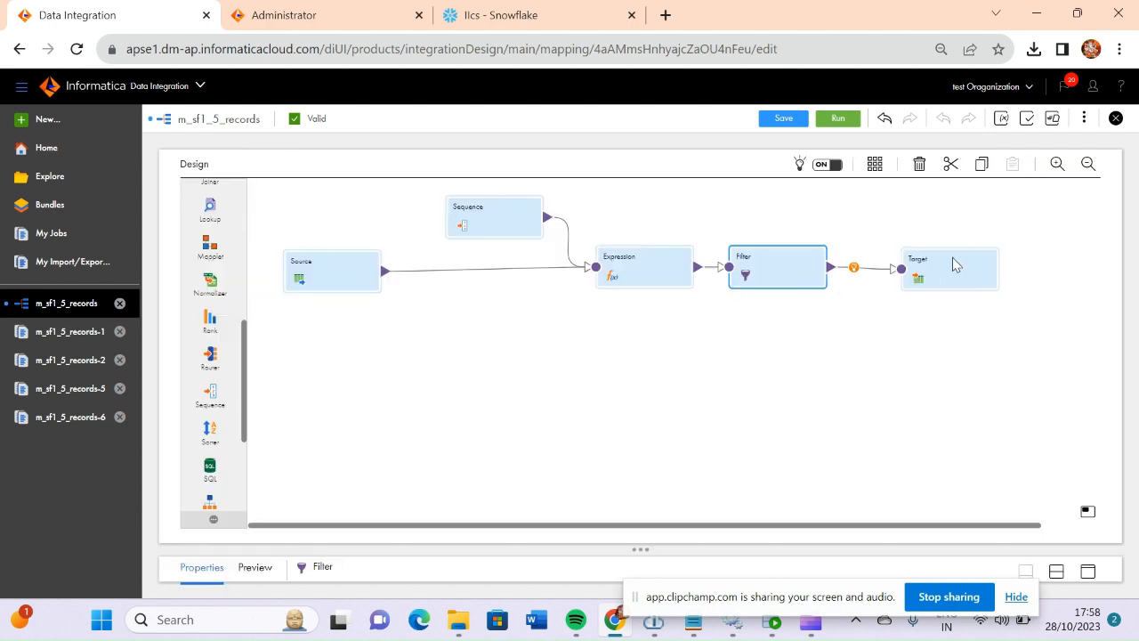
Review the Target transformation's target fields and its field mapping, including the field mapped to ROWN_NUM.
{"action": "left_click", "coordinate": [954, 264]}
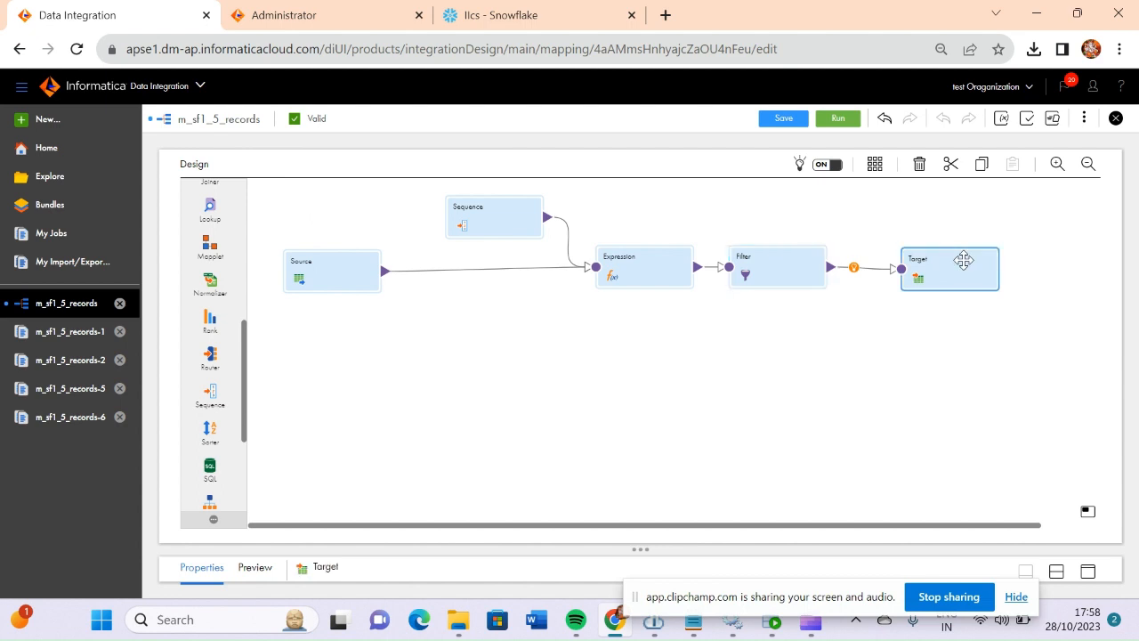
{"action": "left_click", "coordinate": [1088, 571]}
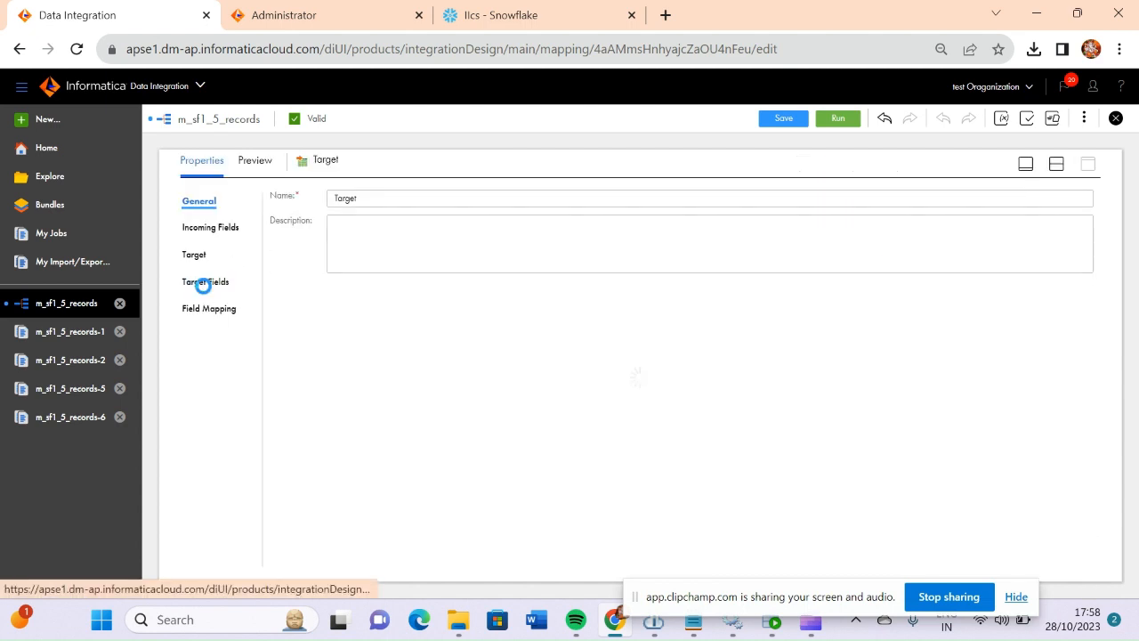
{"action": "left_click", "coordinate": [204, 283]}
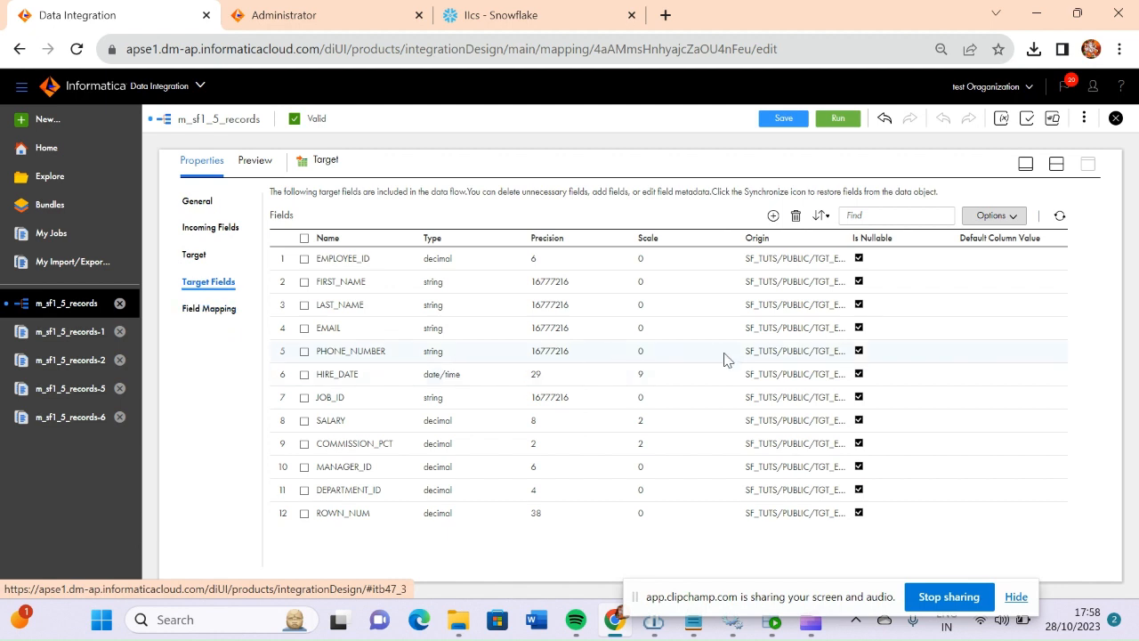
{"action": "left_click", "coordinate": [215, 307]}
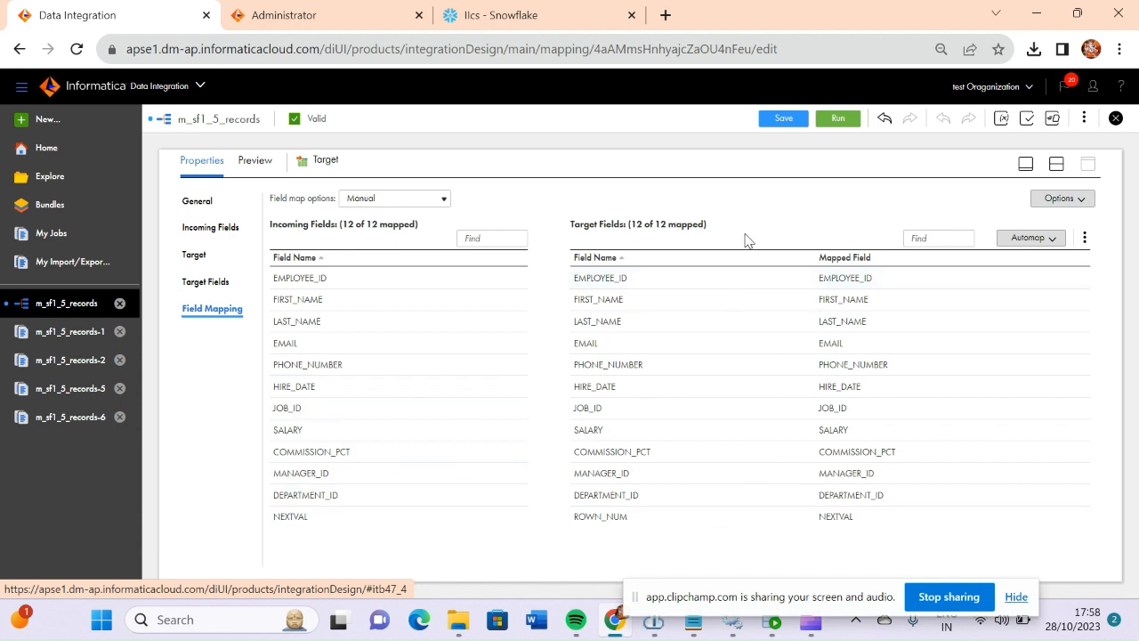
{"action": "mouse_move", "coordinate": [613, 532]}
Save and run the m_sf1_5_records mapping, and open the job list to check the new run's status.
{"action": "left_click", "coordinate": [787, 125]}
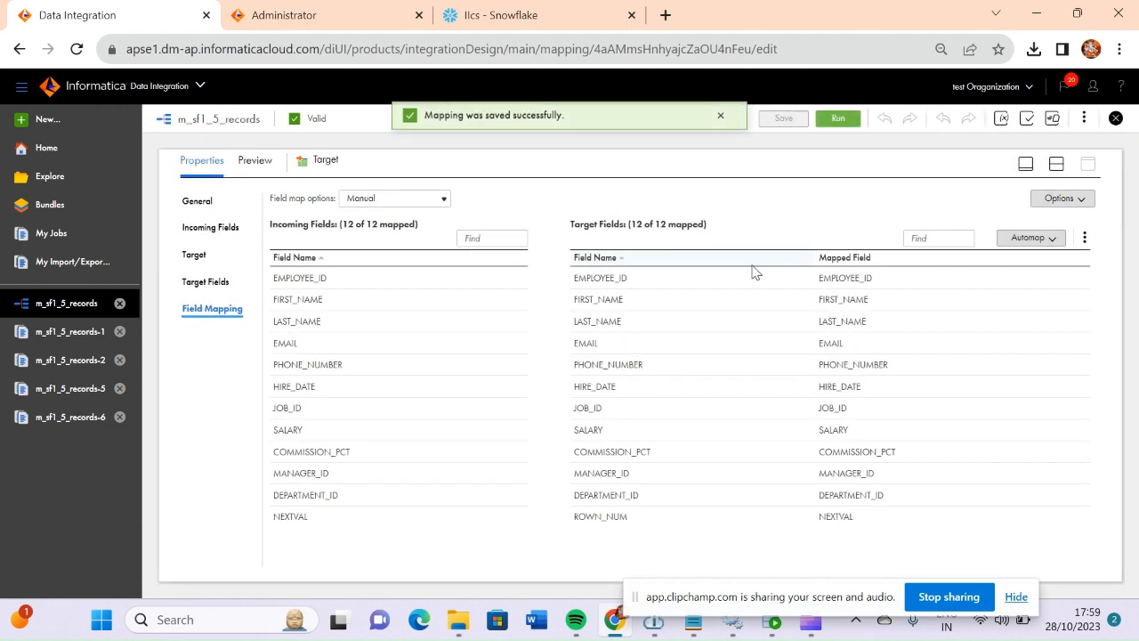
{"action": "left_click", "coordinate": [839, 119]}
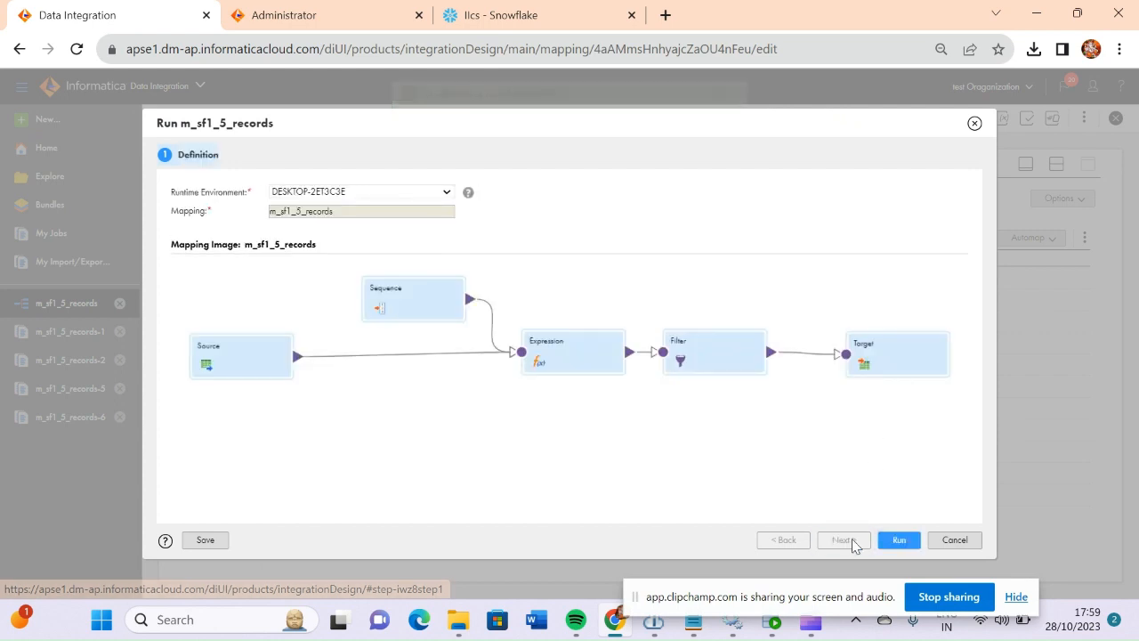
{"action": "left_click", "coordinate": [900, 542]}
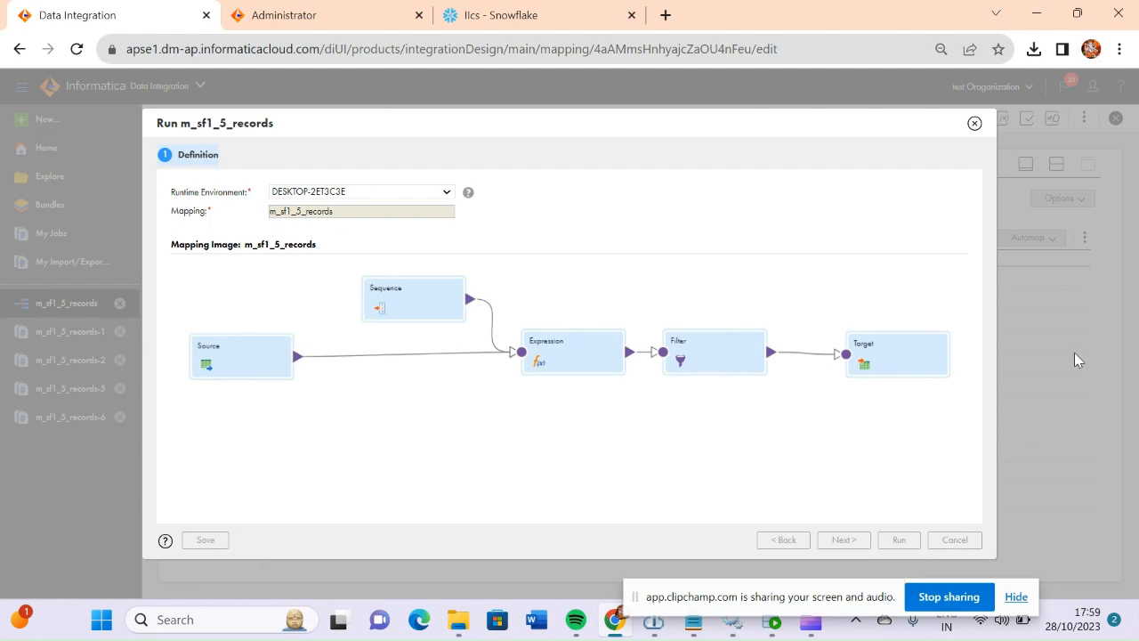
{"action": "left_click", "coordinate": [975, 125]}
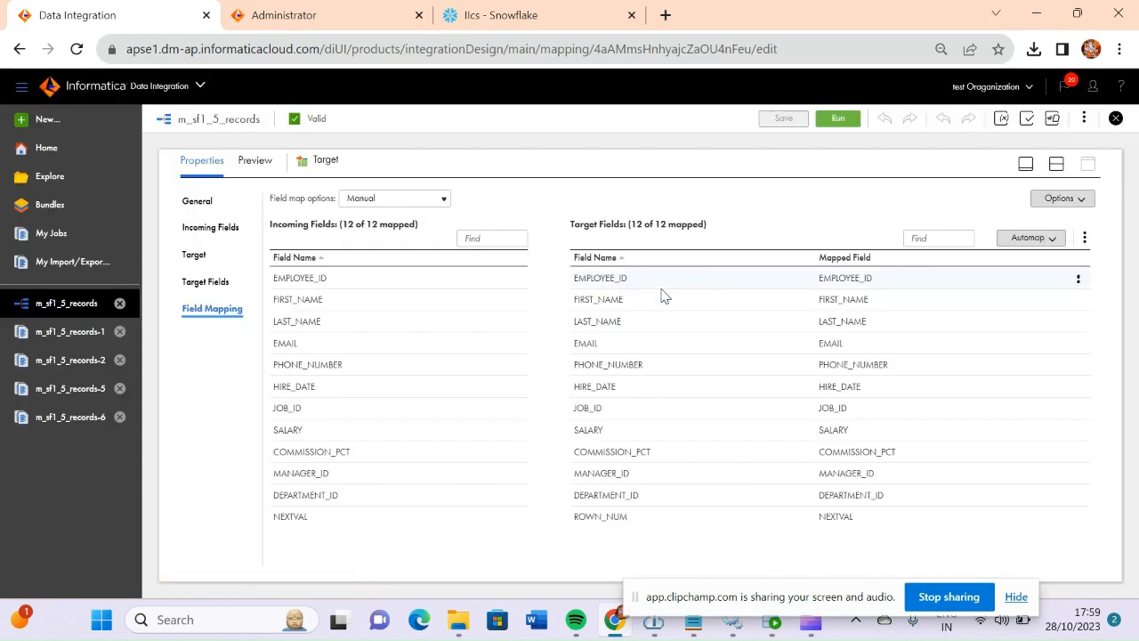
{"action": "left_click", "coordinate": [52, 235]}
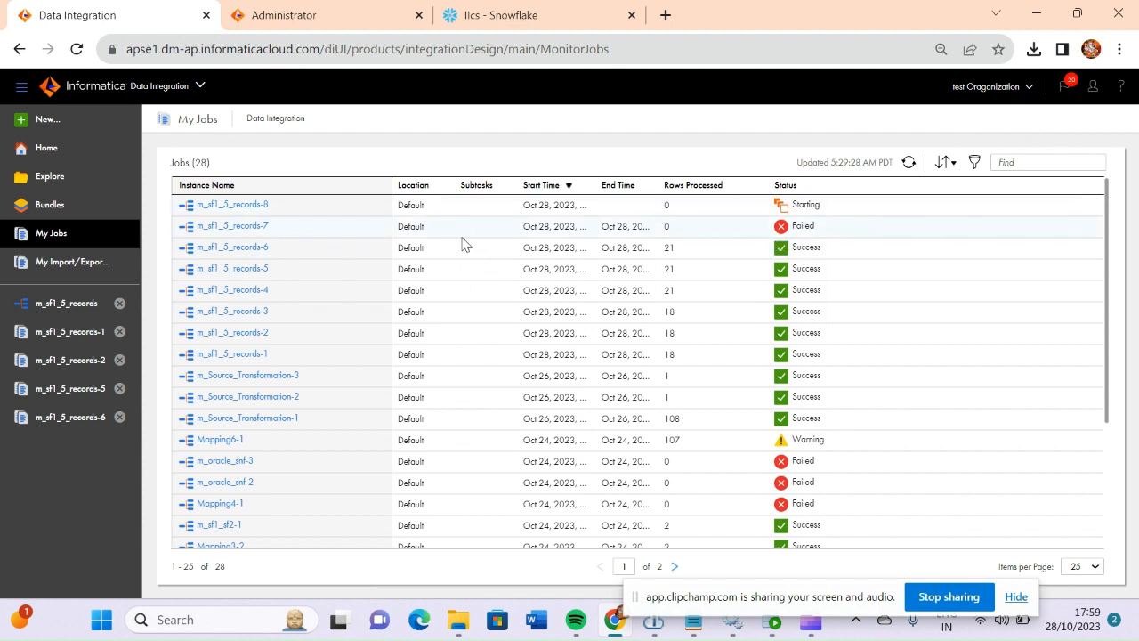
Return to the m_sf1_5_records mapping and review its data flow and the Target transformation's field mapping.
{"action": "left_click", "coordinate": [78, 305]}
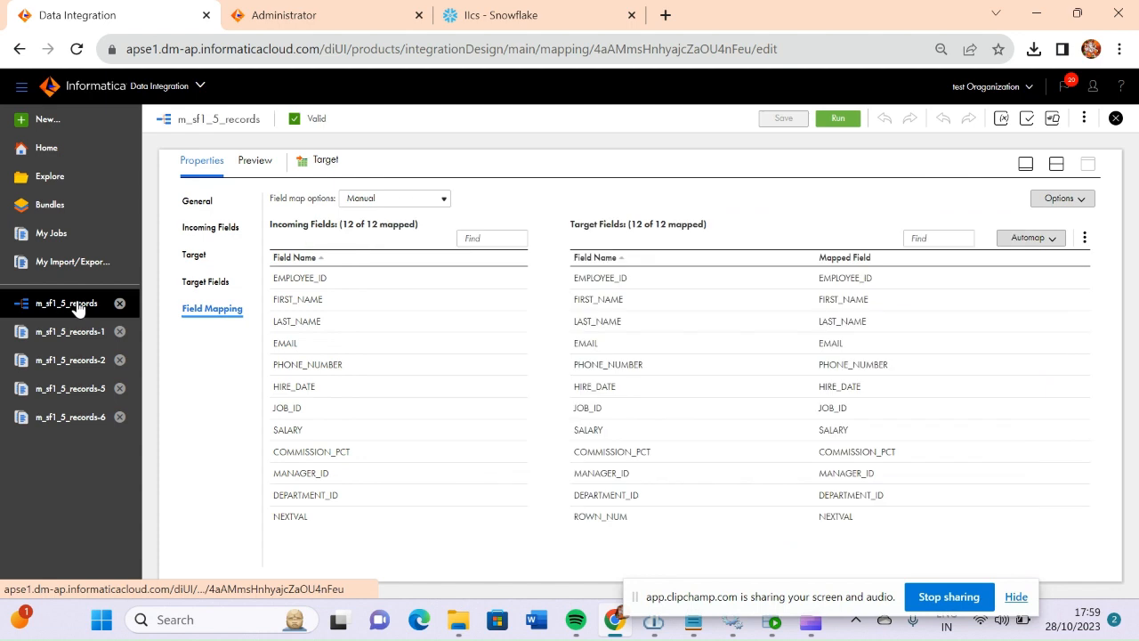
{"action": "left_click", "coordinate": [1025, 167]}
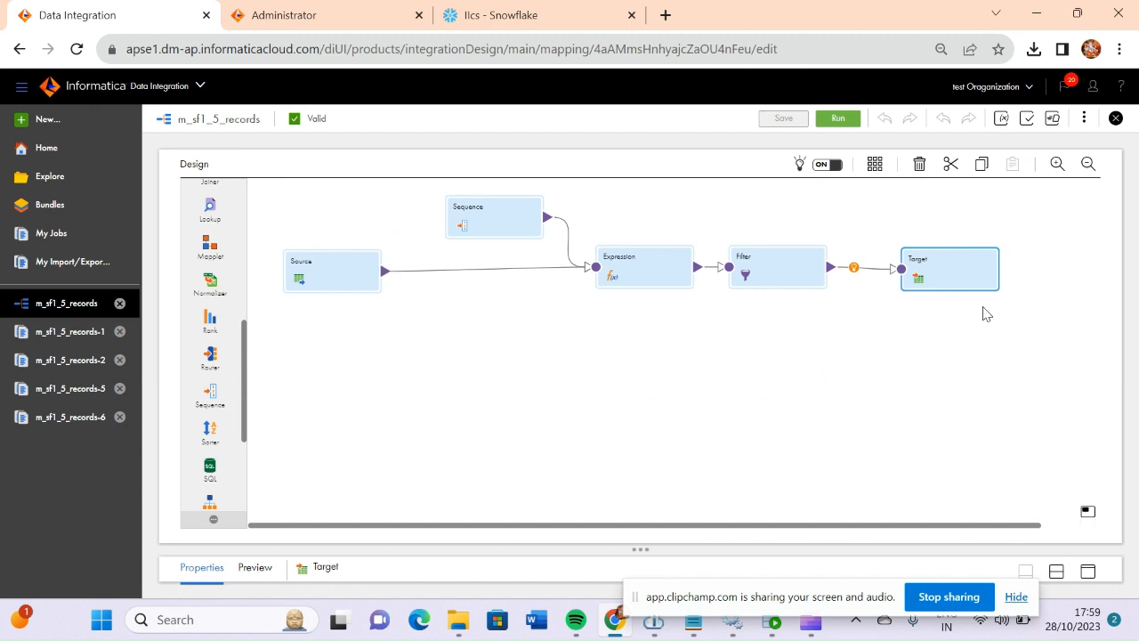
{"action": "left_click", "coordinate": [1088, 572]}
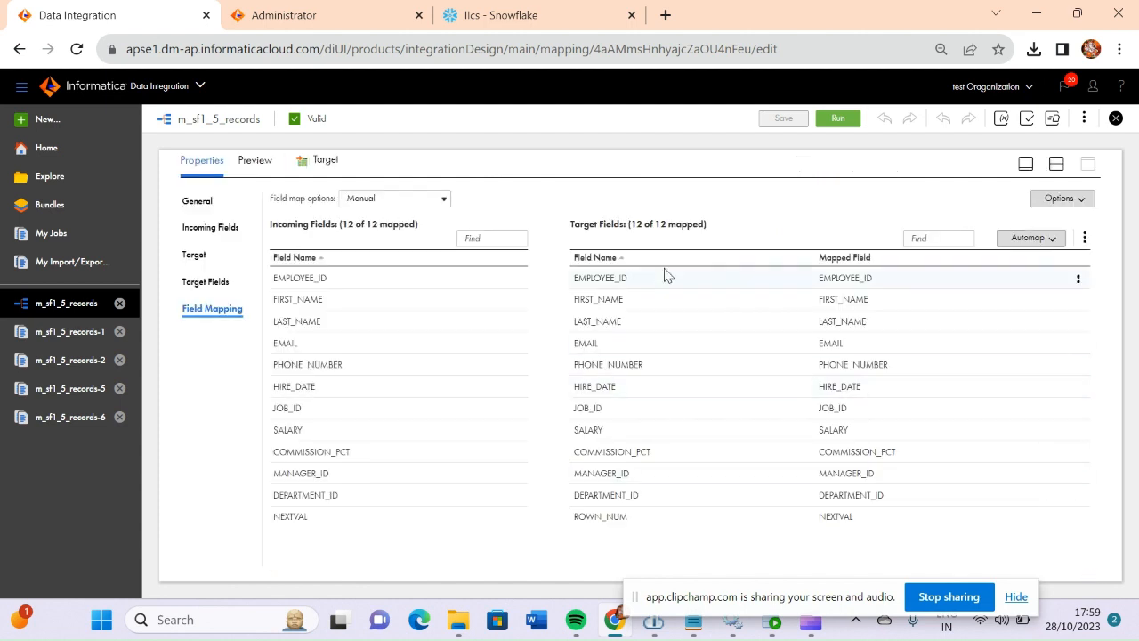
{"action": "left_click", "coordinate": [1025, 167]}
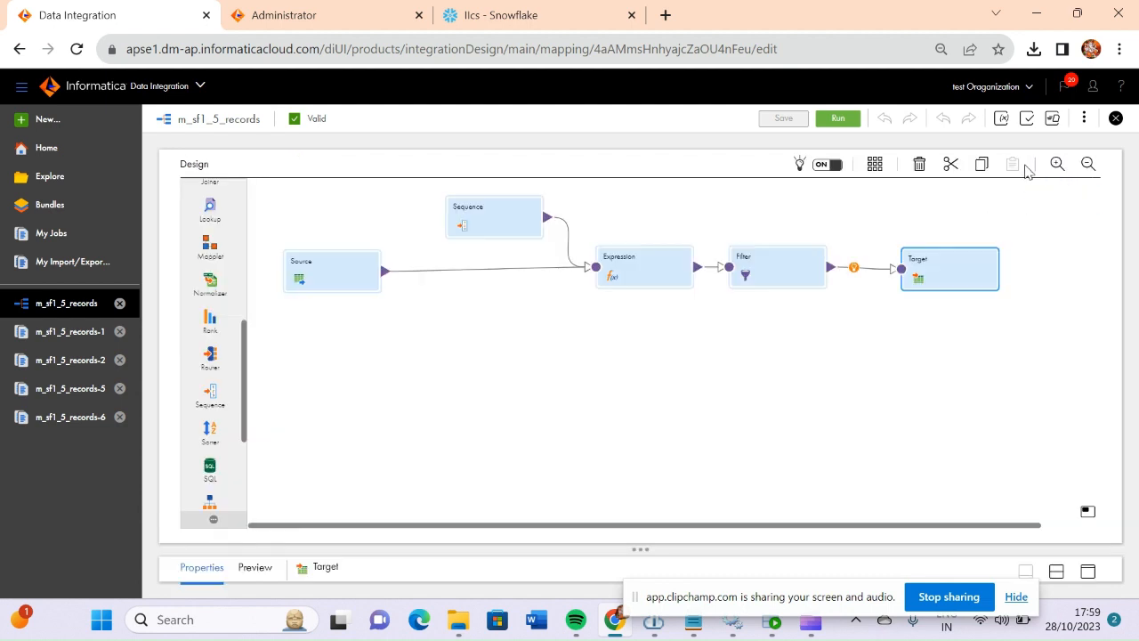
{"action": "left_click", "coordinate": [1087, 570]}
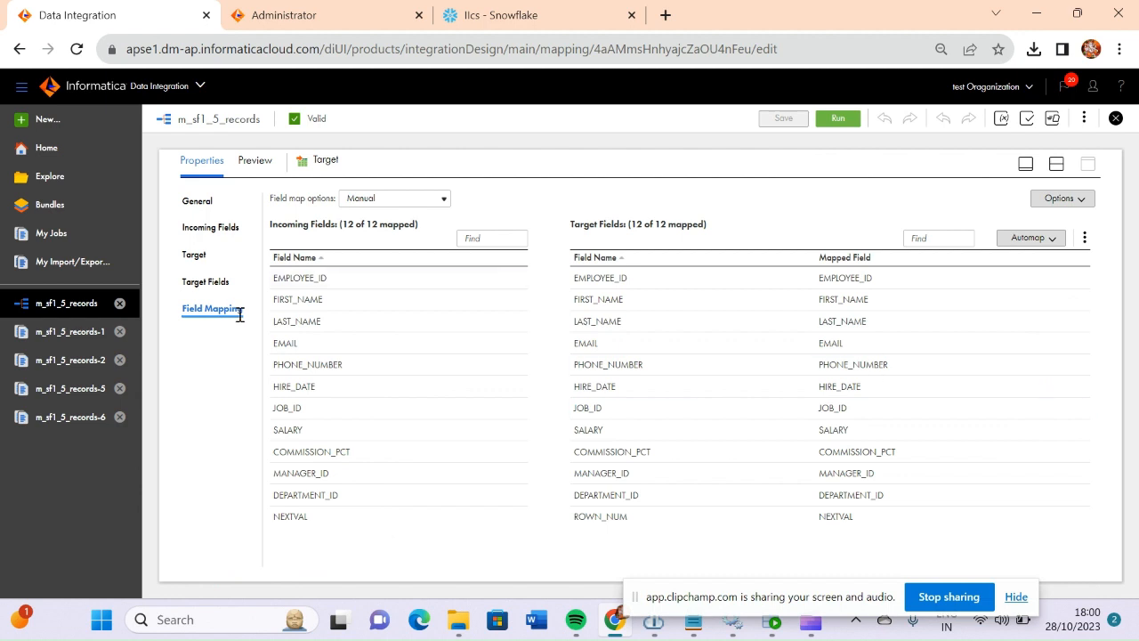
Review the Target transformation's fields, details and advanced attributes, including the Truncate Target Table option.
{"action": "left_click", "coordinate": [211, 282]}
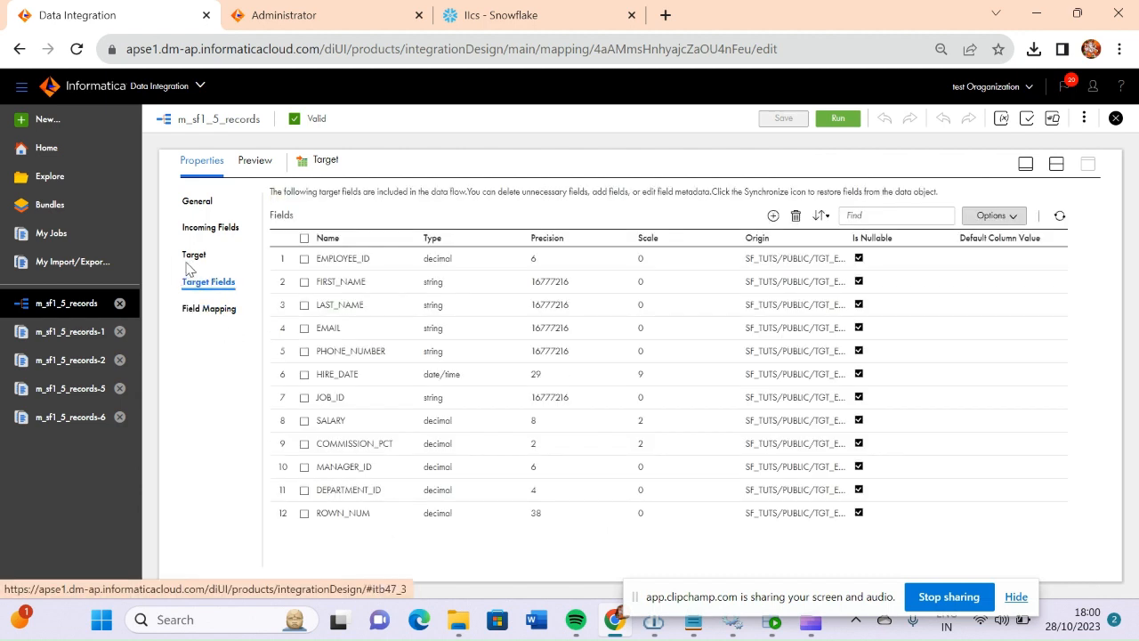
{"action": "left_click", "coordinate": [193, 255]}
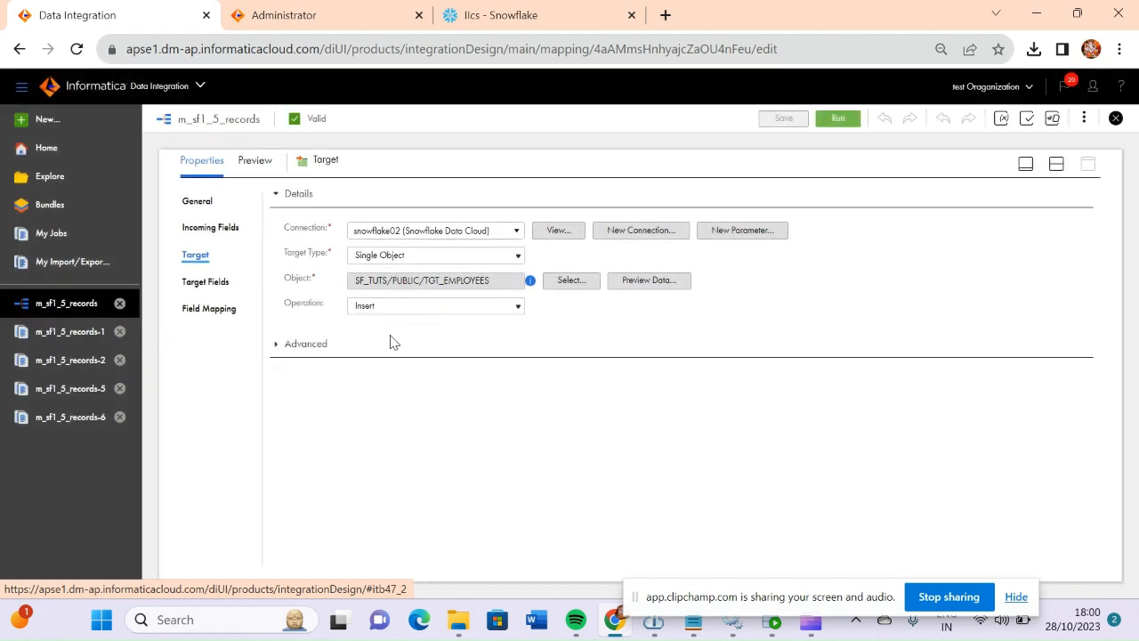
{"action": "left_click", "coordinate": [275, 347]}
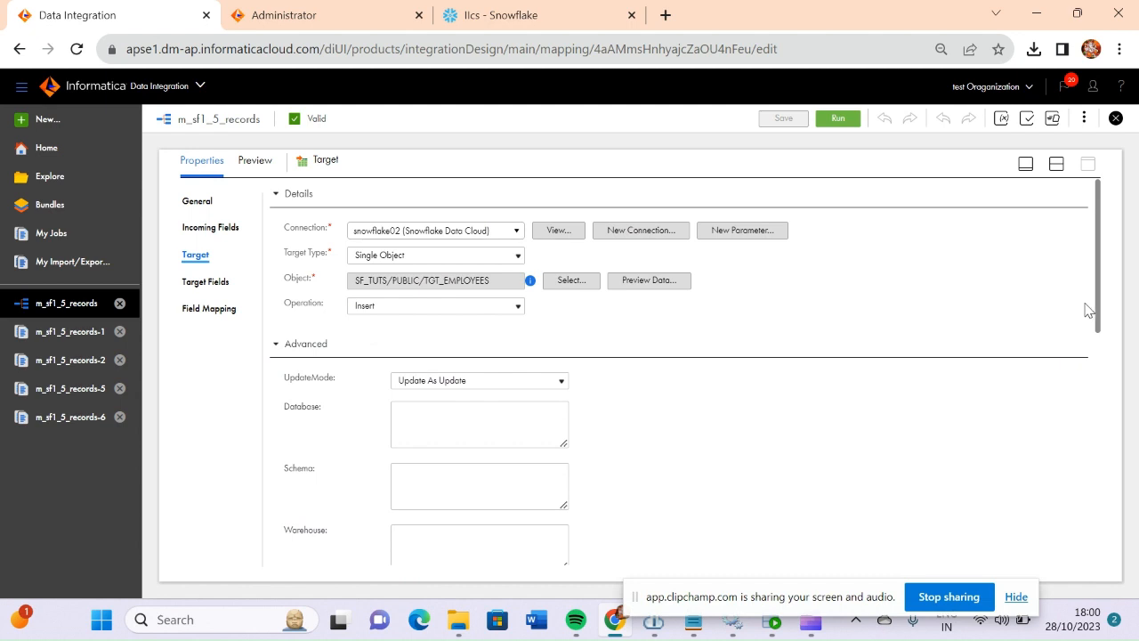
{"action": "left_click_drag", "start_coordinate": [1101, 305], "coordinate": [1101, 472]}
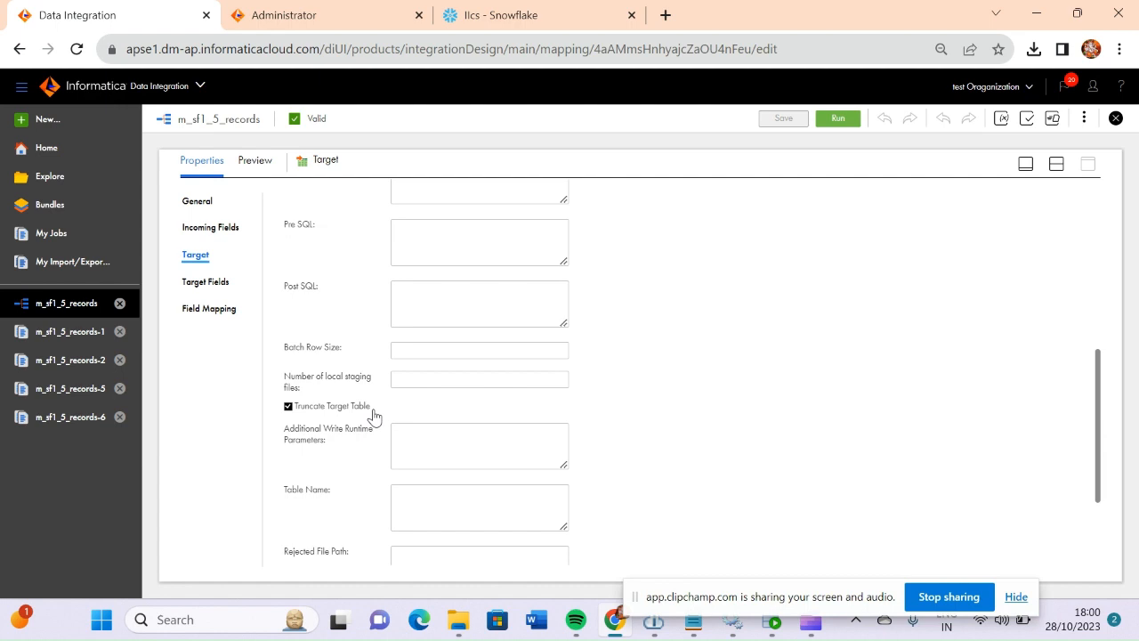
{"action": "left_click_drag", "start_coordinate": [1100, 449], "coordinate": [1098, 249]}
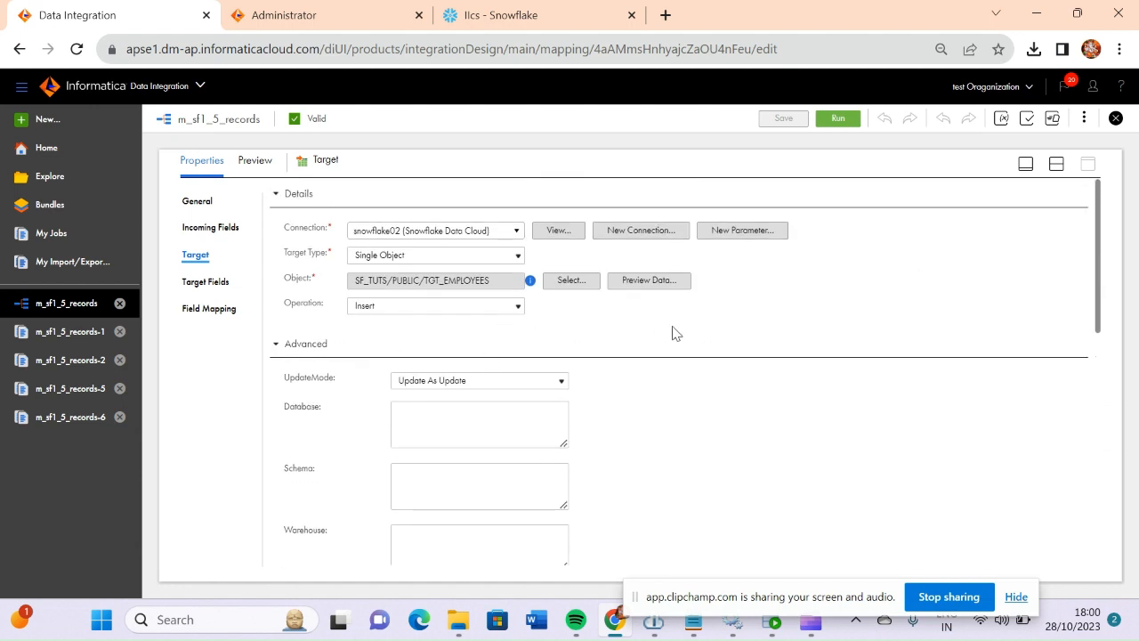
Examine the results of job m_sf1_5_records-8, including its source and target success rows.
{"action": "left_click", "coordinate": [57, 242]}
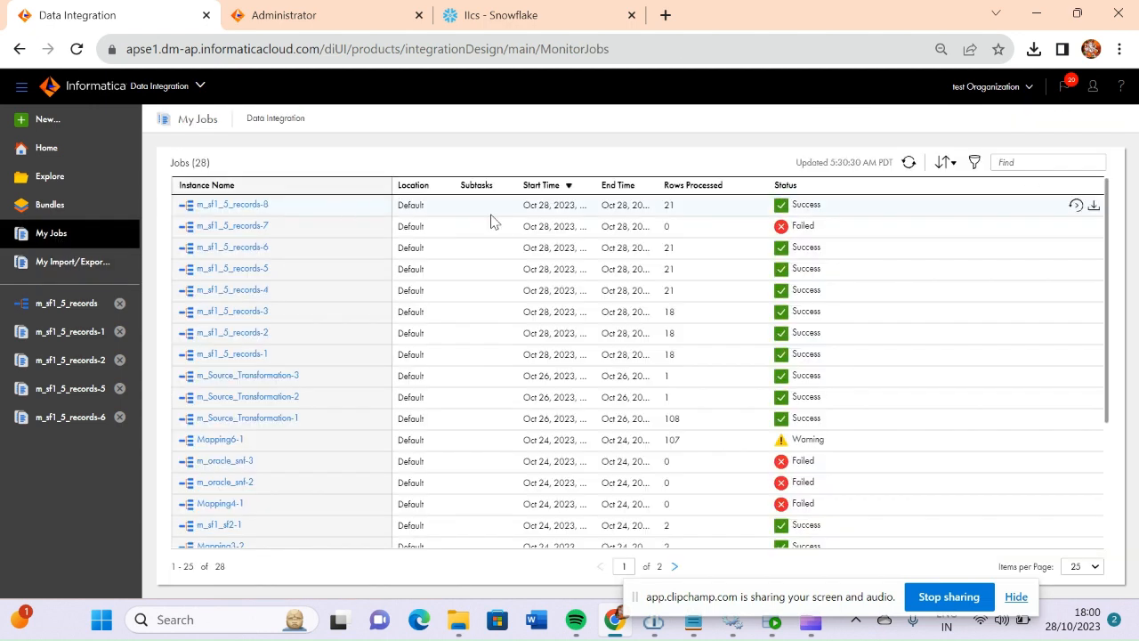
{"action": "left_click", "coordinate": [241, 207]}
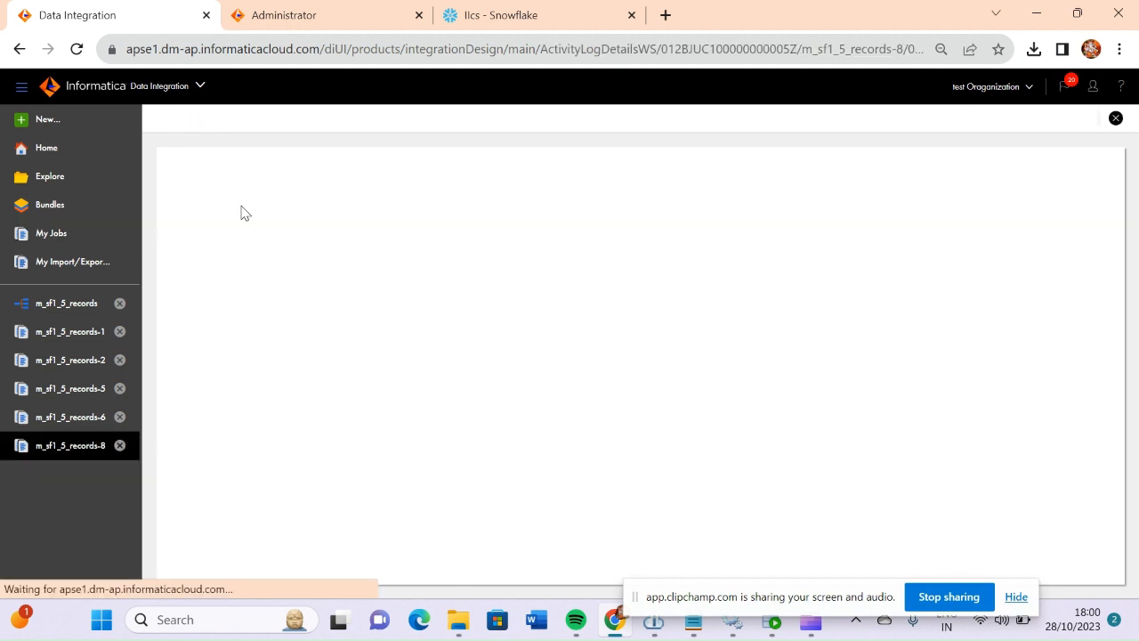
{"action": "scroll", "coordinate": [1118, 267], "scroll_direction": "down", "scroll_amount": 1}
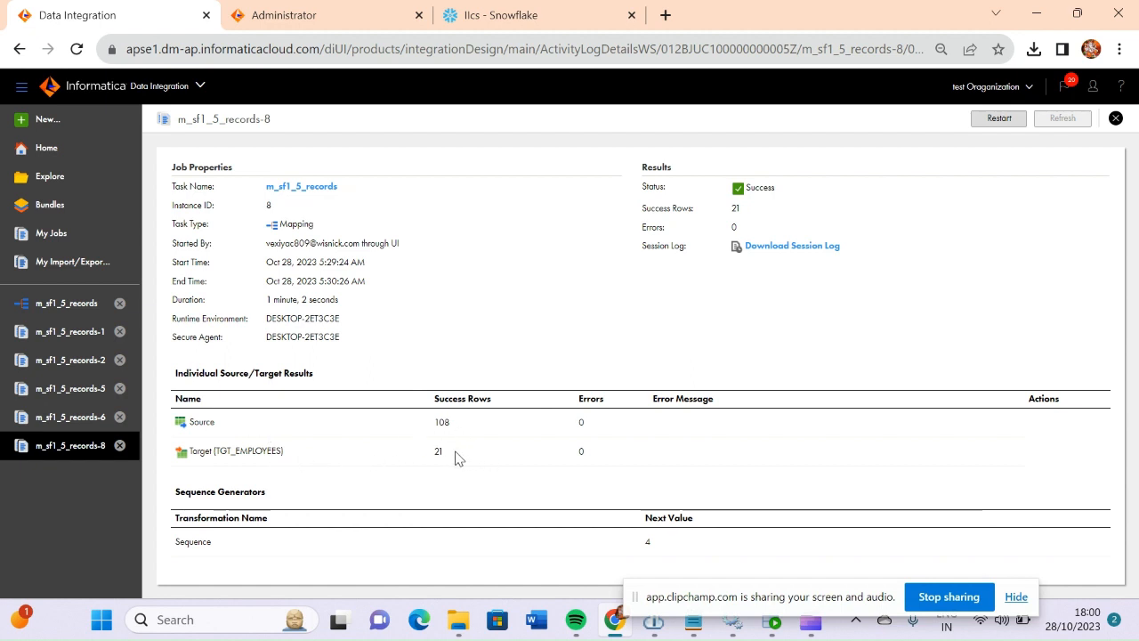
{"action": "left_click", "coordinate": [617, 622]}
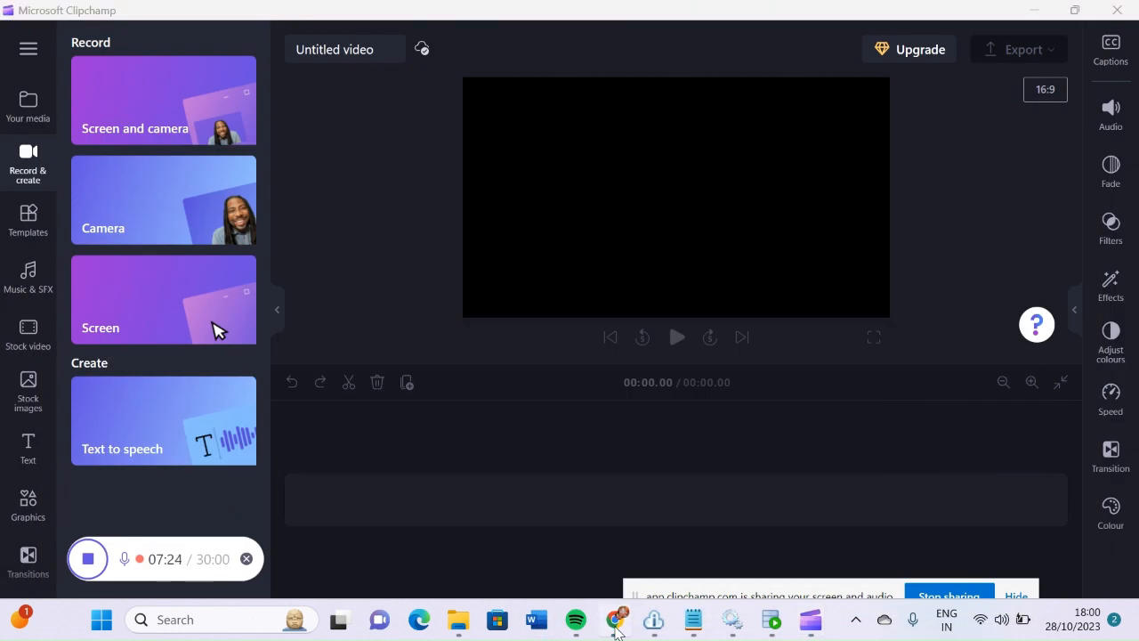
Switch to the Snowflake worksheet, run select * from tgt_EMPLOYEES, and enlarge the results area.
{"action": "left_click", "coordinate": [616, 623]}
{"action": "left_click", "coordinate": [516, 15]}
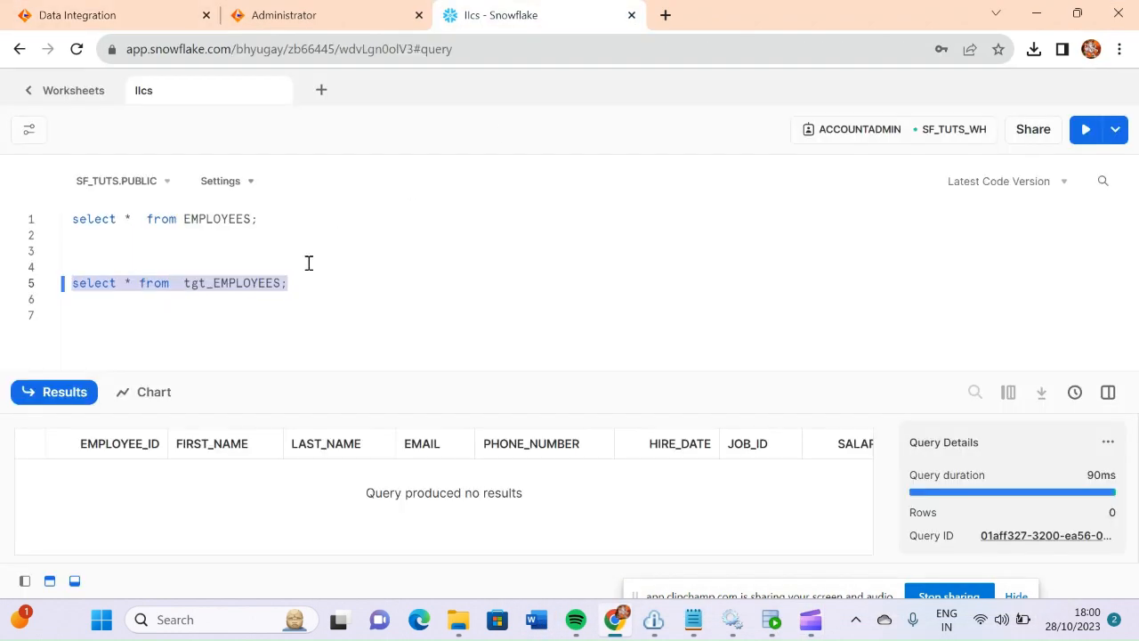
{"action": "key", "text": "ctrl+Return"}
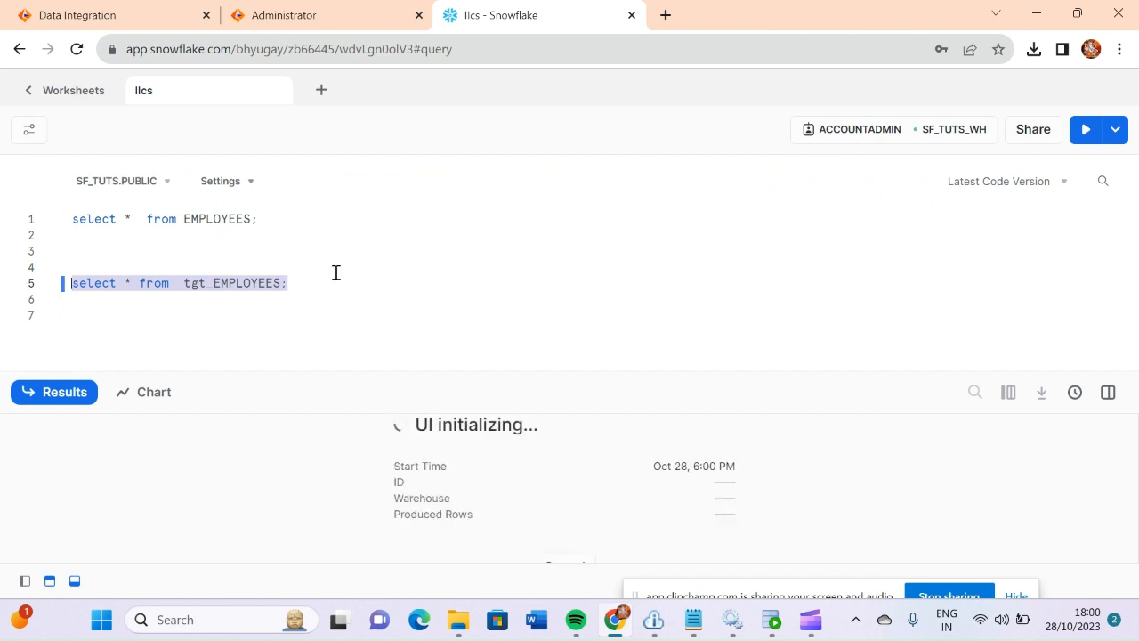
{"action": "left_click_drag", "start_coordinate": [612, 372], "coordinate": [605, 295]}
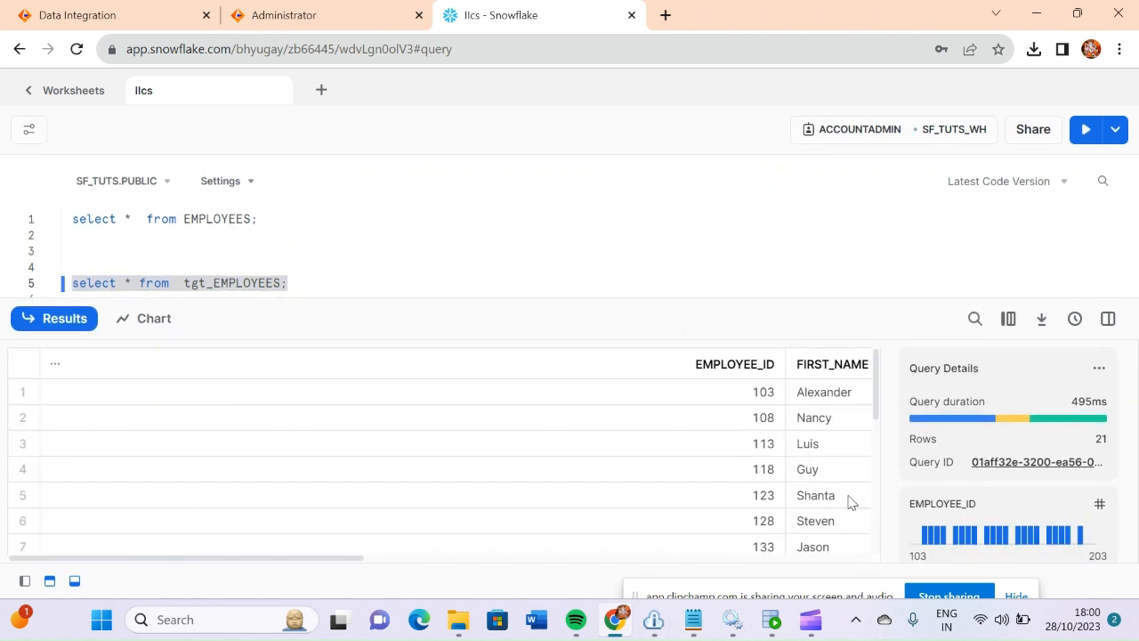
Examine the tgt_EMPLOYEES result columns across to ROWN_NUM with the query details hidden, and show the query details again to check the row count.
{"action": "left_click", "coordinate": [1108, 322]}
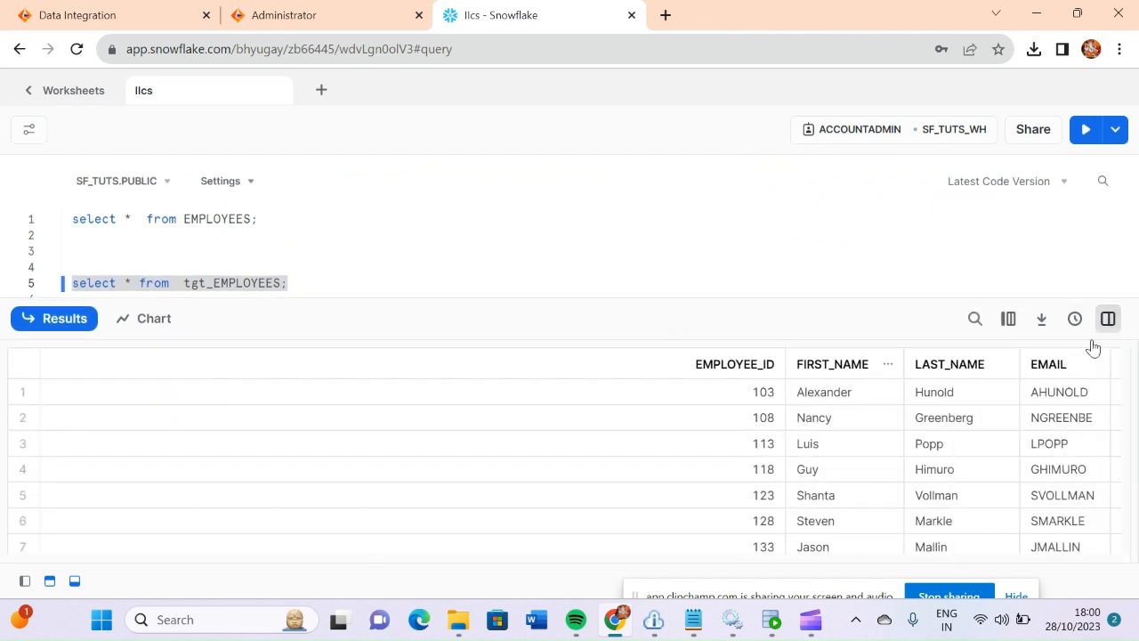
{"action": "left_click_drag", "start_coordinate": [534, 563], "coordinate": [1133, 536]}
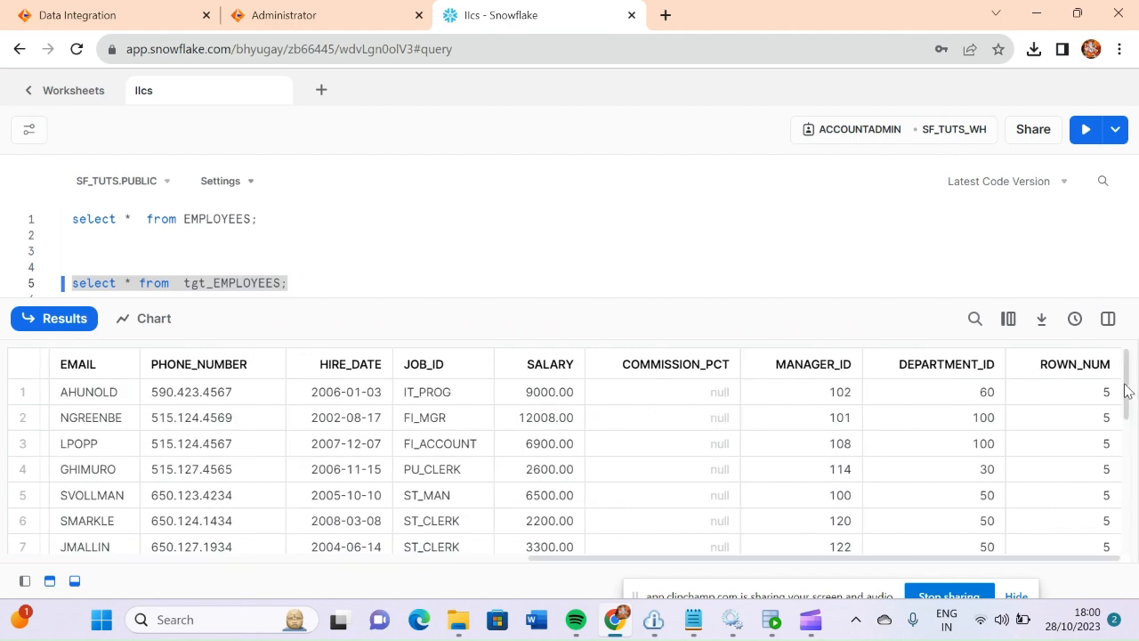
{"action": "mouse_move", "coordinate": [1128, 391]}
{"action": "left_mouse_down"}
{"action": "mouse_move", "coordinate": [1133, 557]}
{"action": "mouse_move", "coordinate": [1134, 371]}
{"action": "left_mouse_up"}
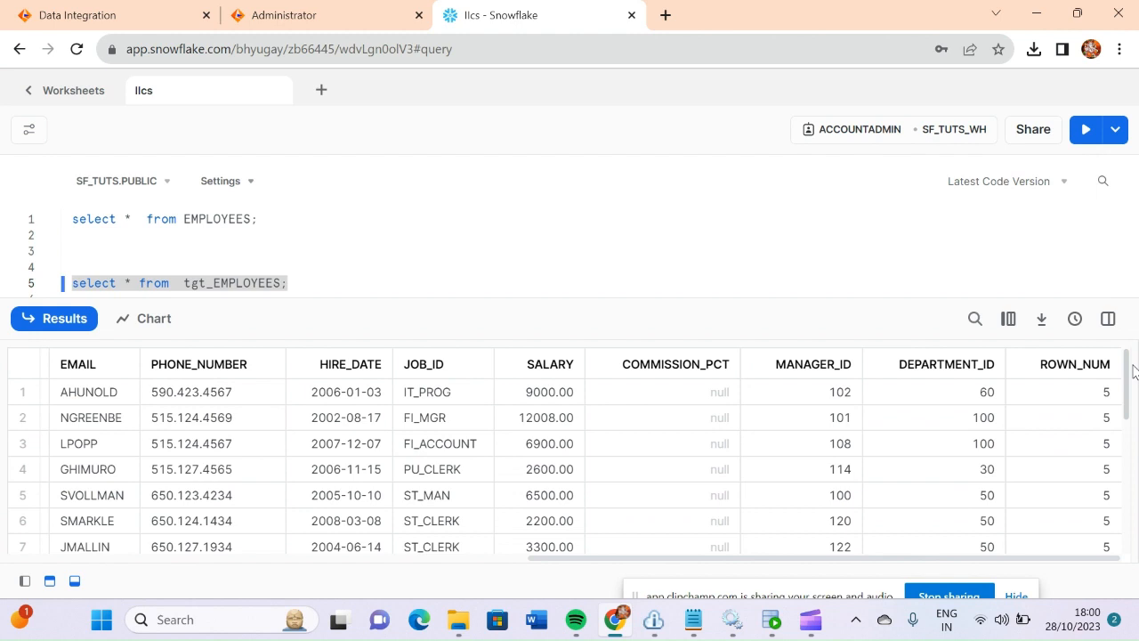
{"action": "left_click", "coordinate": [1108, 320]}
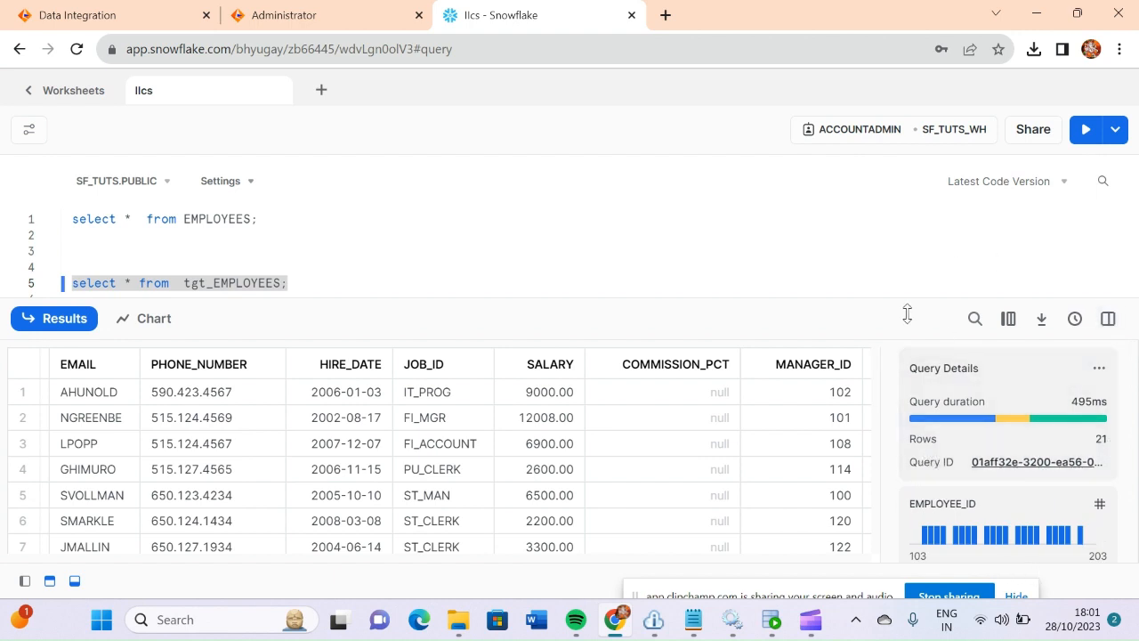
{"action": "mouse_move", "coordinate": [1036, 406]}
Return to the m_sf1_5_records mapping in Informatica Data Integration, minimize the properties to show the full design canvas, and select the Source transformation.
{"action": "left_click", "coordinate": [179, 8]}
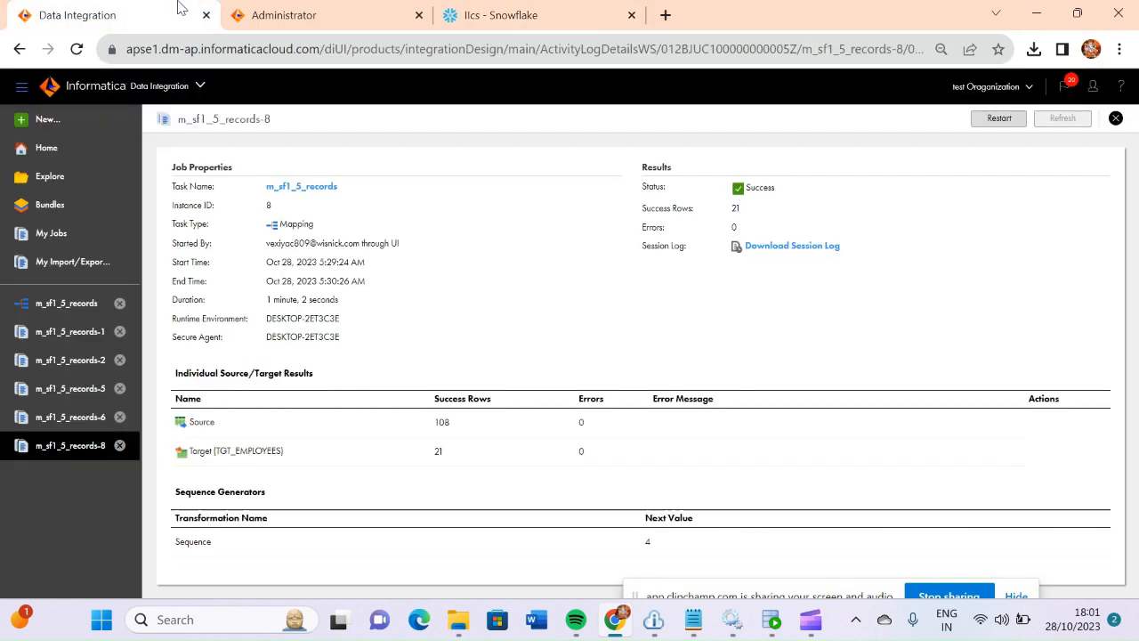
{"action": "left_click", "coordinate": [81, 315]}
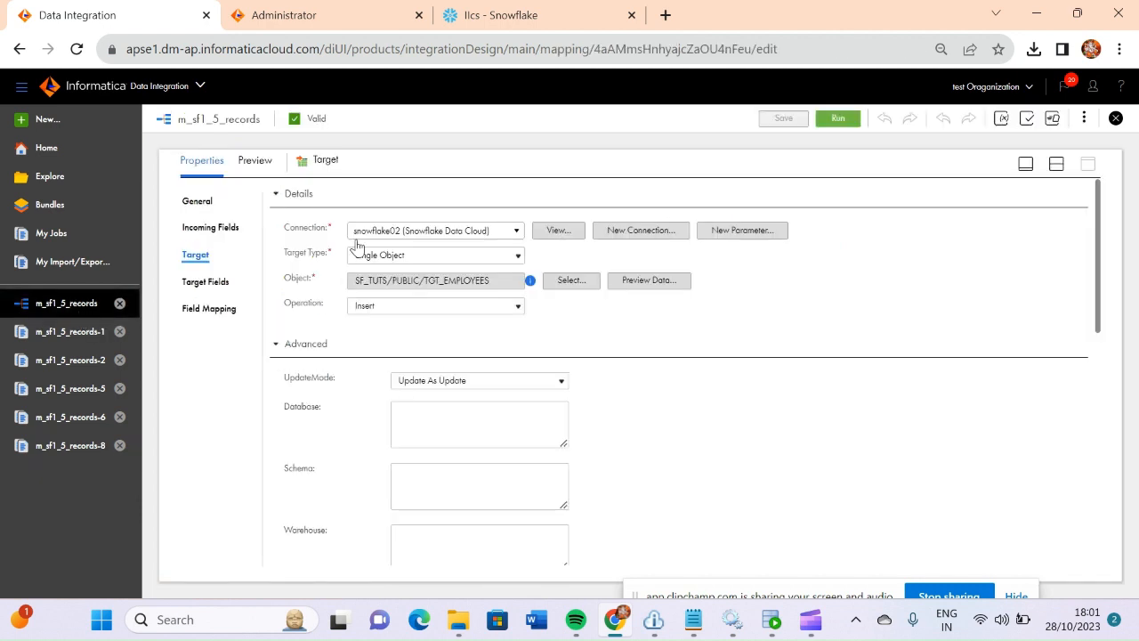
{"action": "left_click", "coordinate": [1025, 166]}
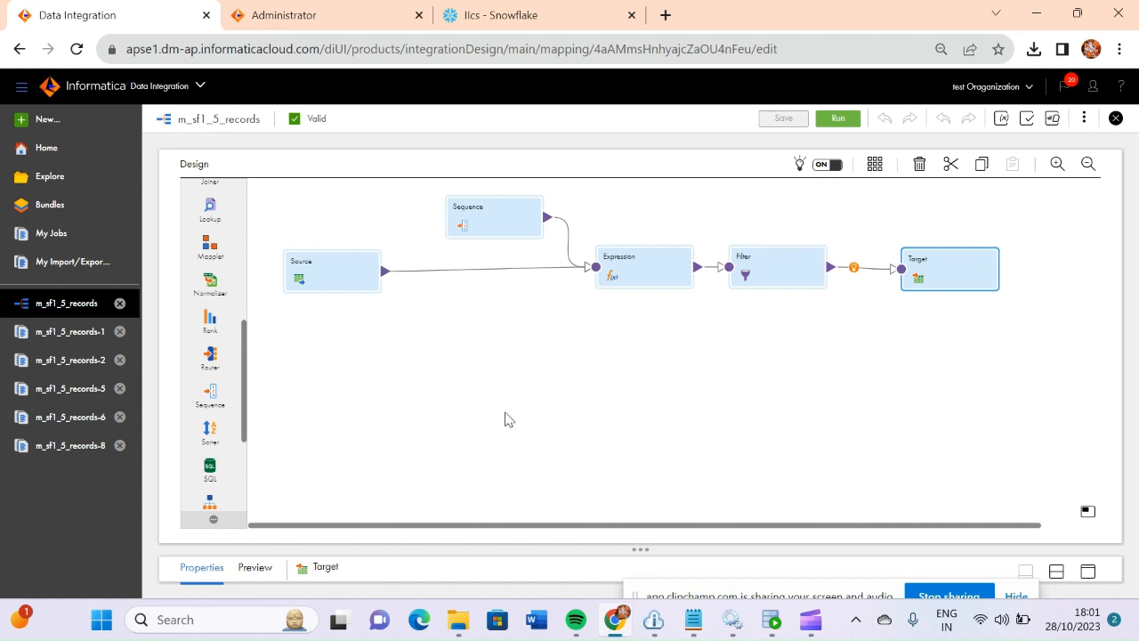
{"action": "left_click", "coordinate": [339, 267]}
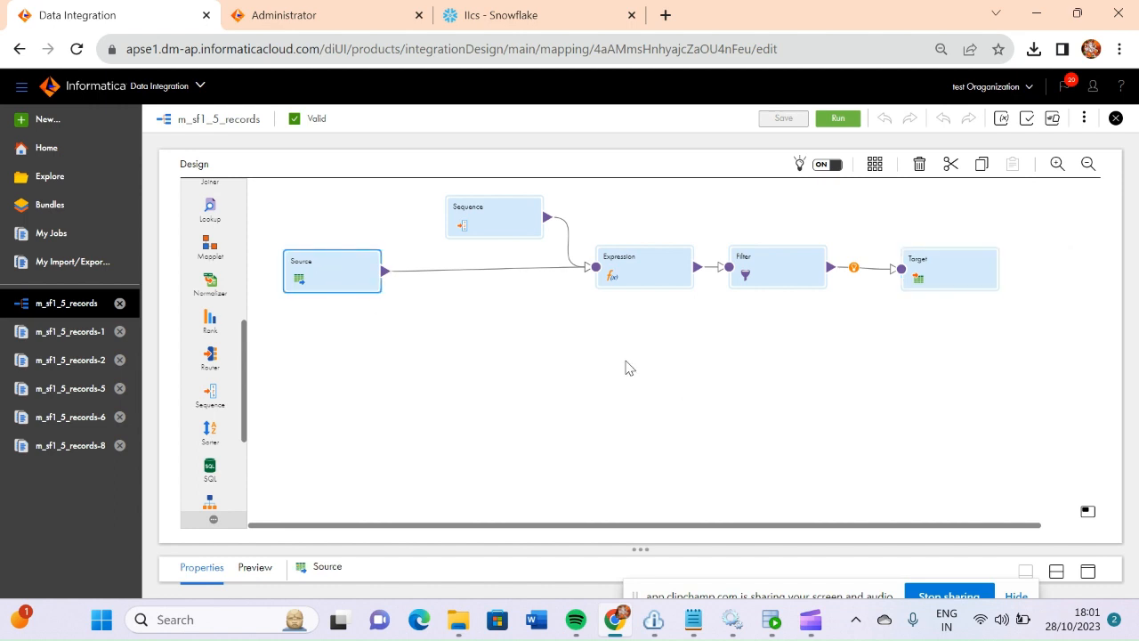